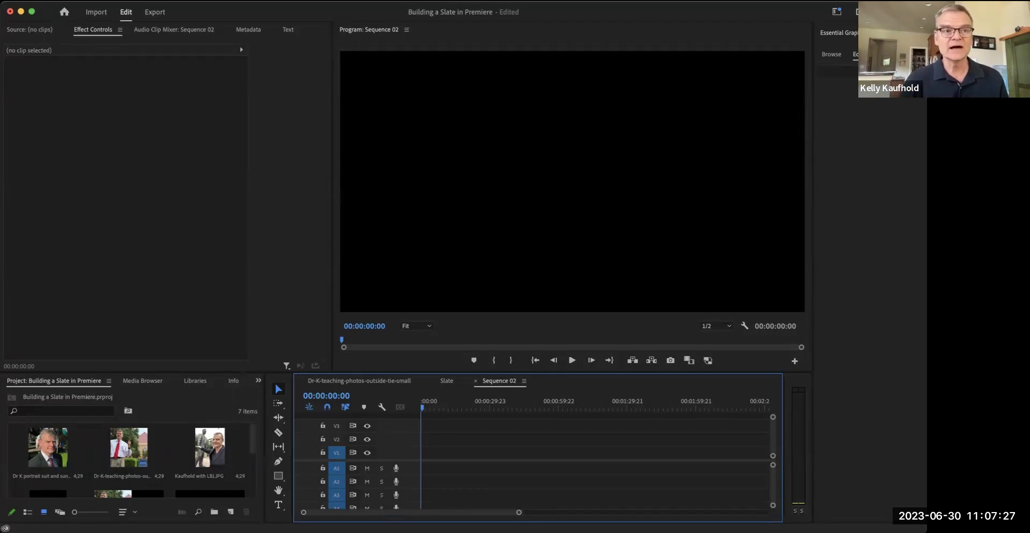
# - Create a new sequence named Slate2 and place the outdoor teaching photo on its timeline
pyautogui.click(91, 0)
pyautogui.moveTo(92, 11)
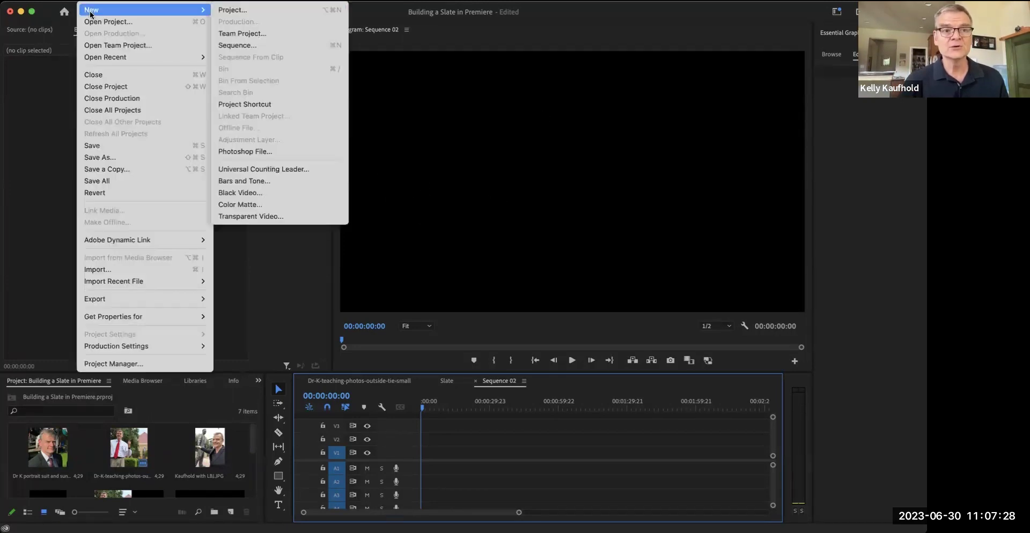
pyautogui.click(237, 46)
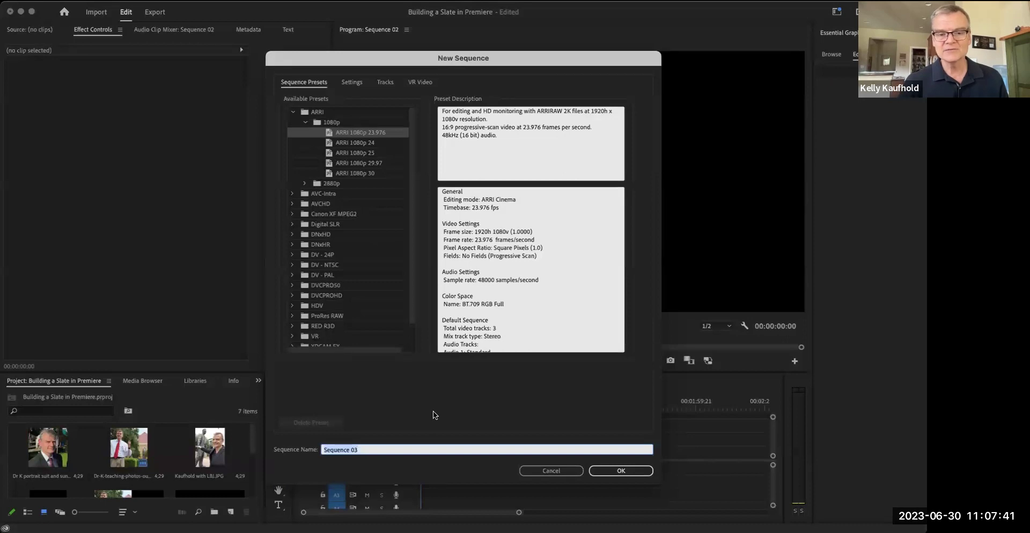
pyautogui.write('Slate')
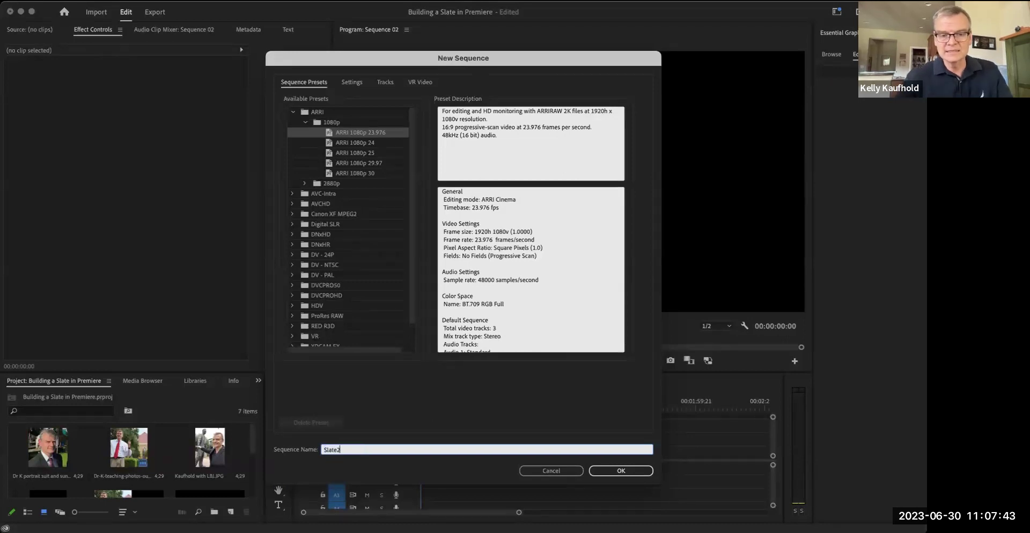
pyautogui.write('2')
pyautogui.click(628, 468)
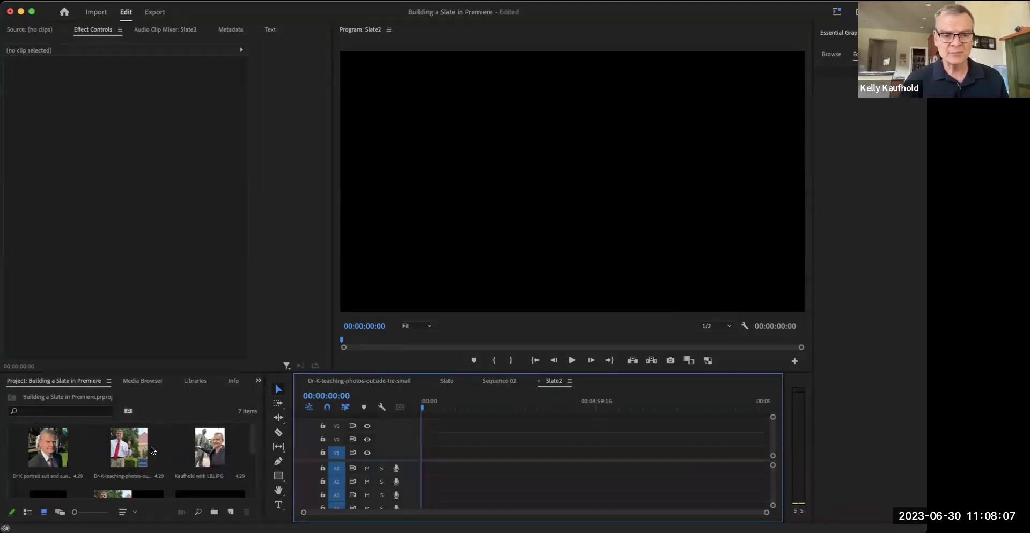
pyautogui.moveTo(145, 453); pyautogui.dragTo(434, 485)
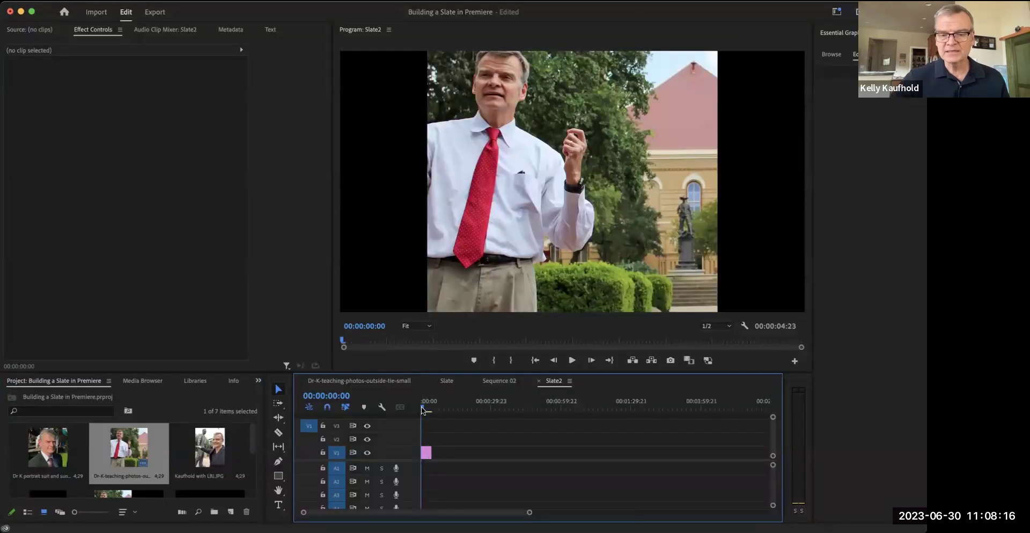
# - Lengthen the teaching photo clip on V1 so Slate2 runs to 00:00:11:23
pyautogui.press('=')
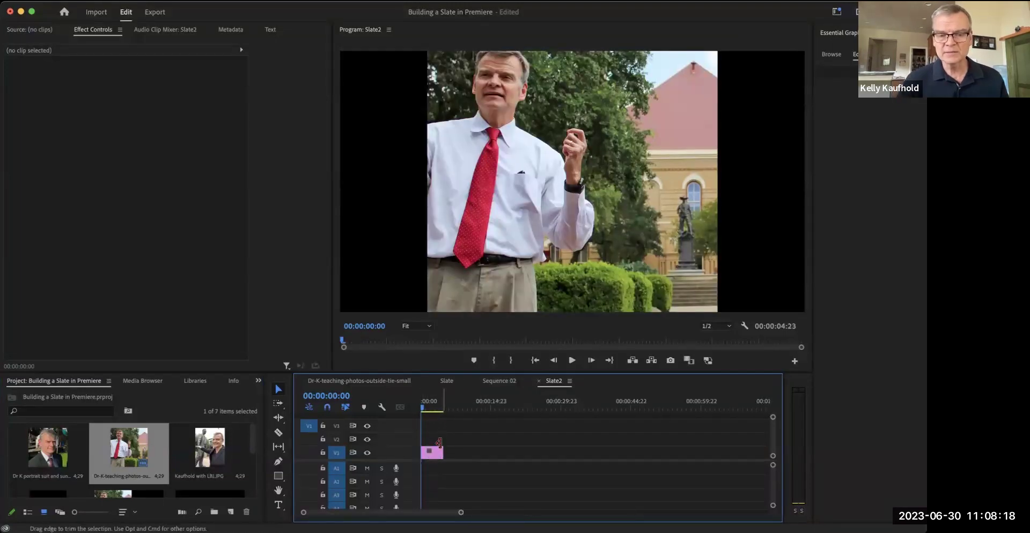
pyautogui.press('Down')
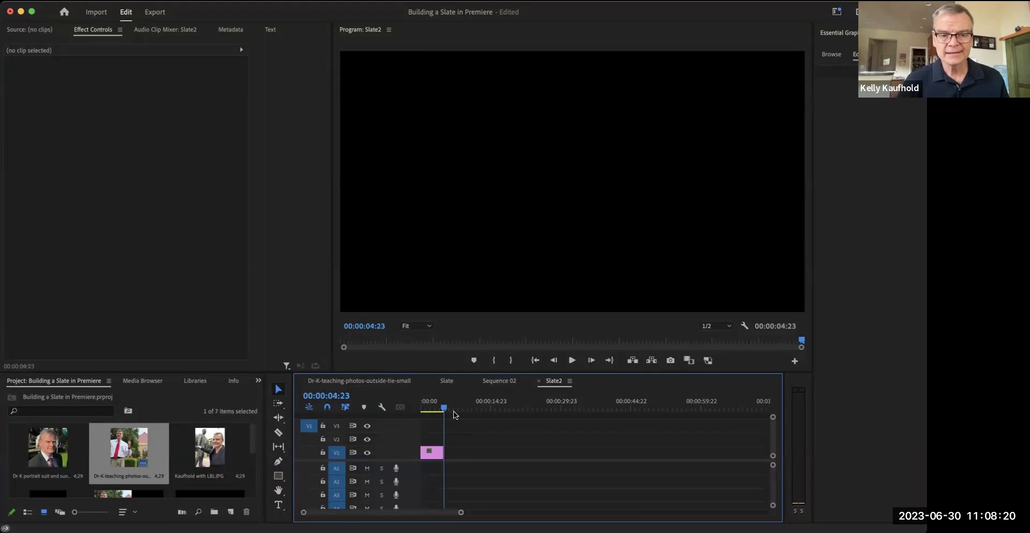
pyautogui.press('Up')
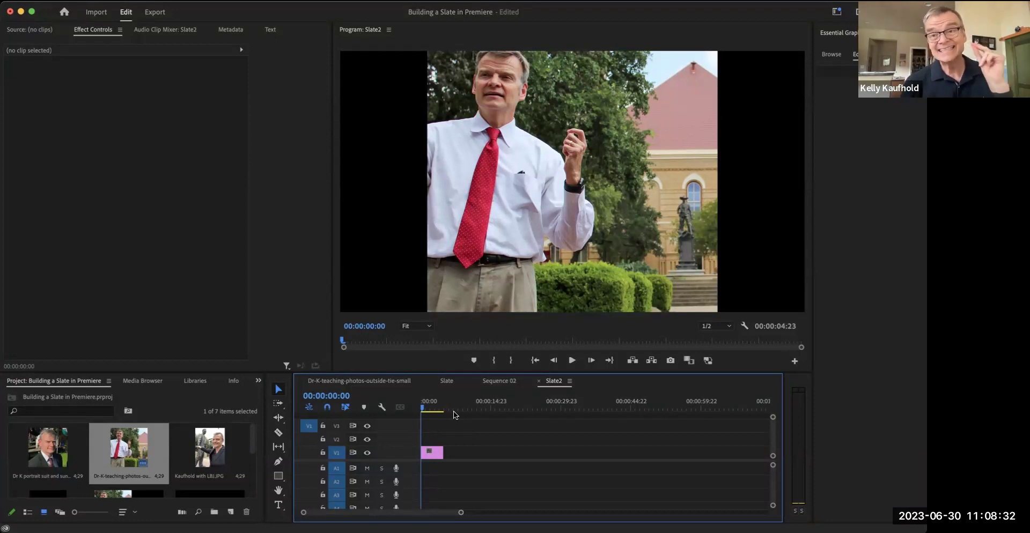
pyautogui.moveTo(440, 452); pyautogui.dragTo(430, 452)
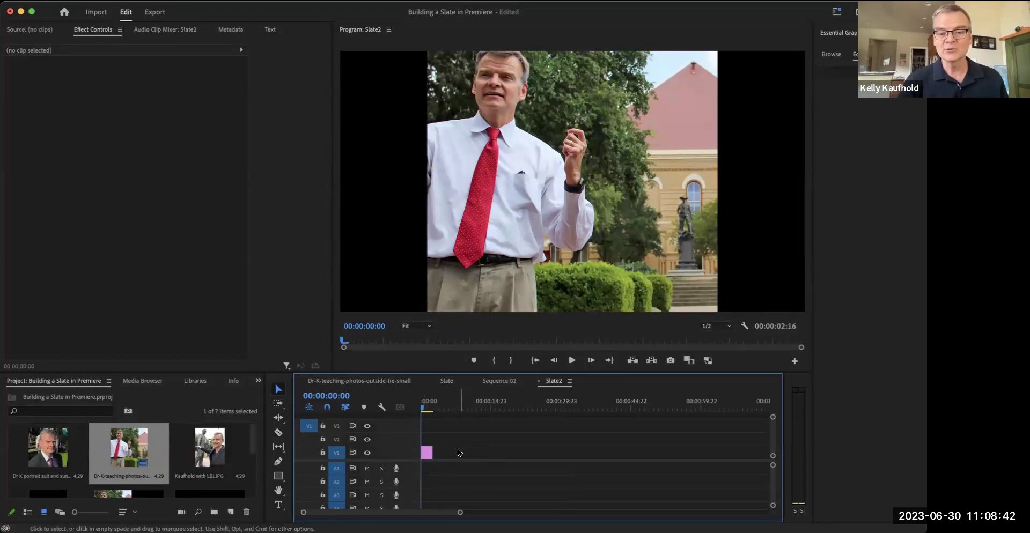
pyautogui.moveTo(432, 452); pyautogui.dragTo(479, 450)
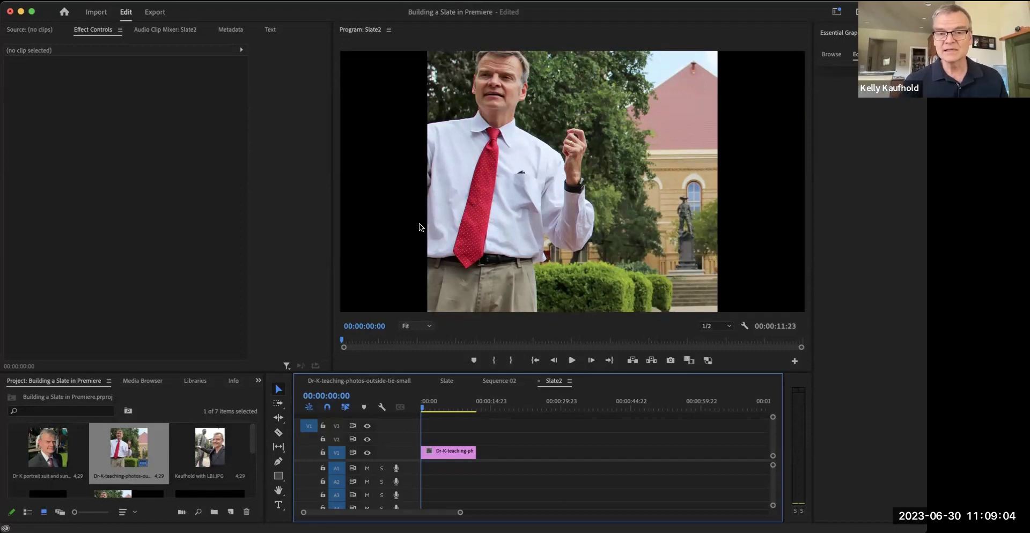
# - Open the photo clip's Effect Controls at 00:00:04:11 and expand its Motion properties
pyautogui.doubleClick(445, 457)
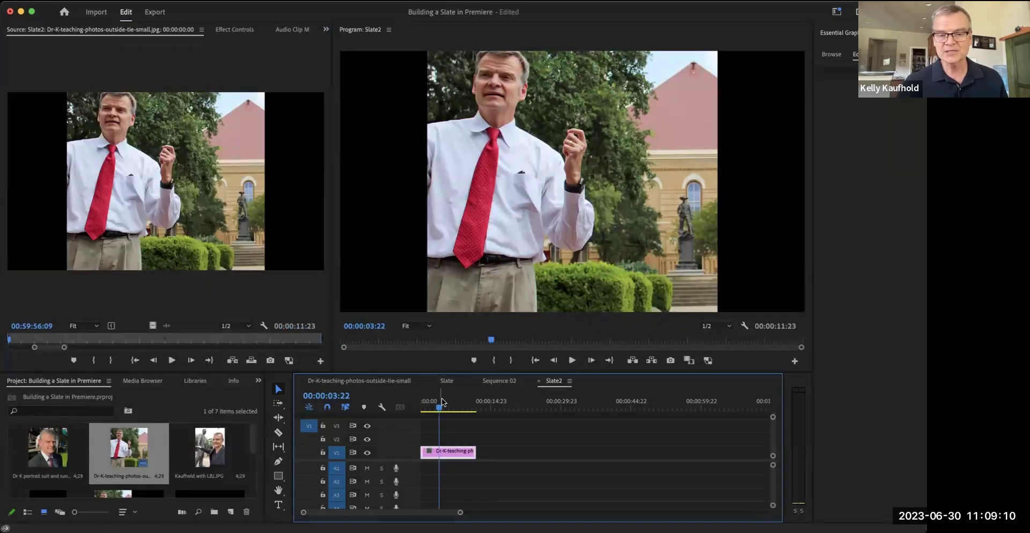
pyautogui.moveTo(434, 405); pyautogui.dragTo(448, 412)
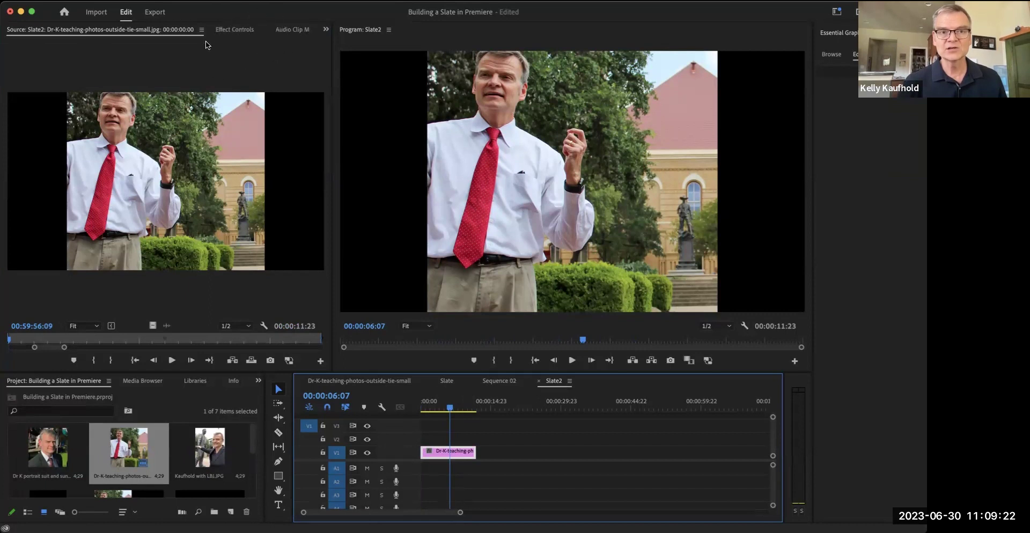
pyautogui.click(234, 30)
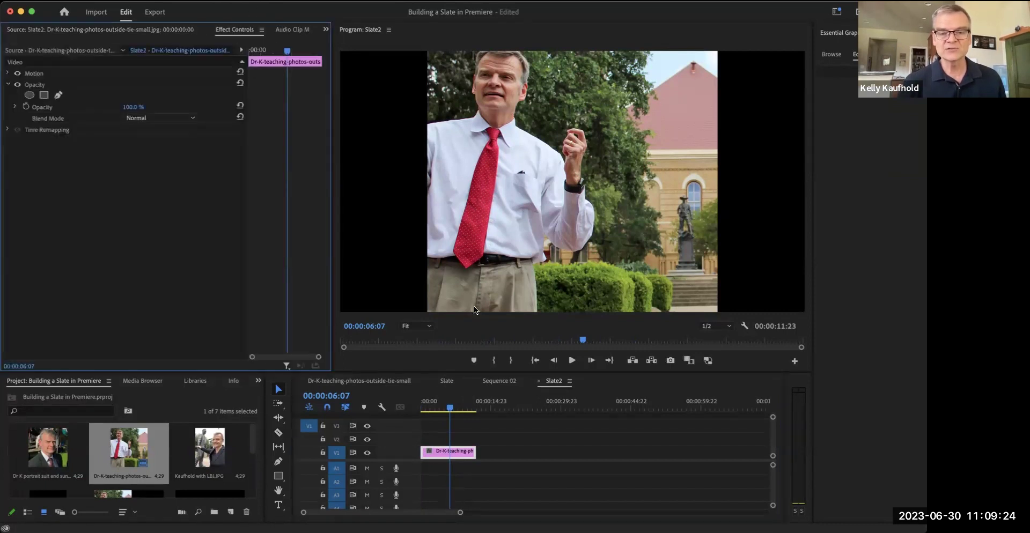
pyautogui.click(442, 407)
pyautogui.moveTo(442, 408); pyautogui.dragTo(440, 405)
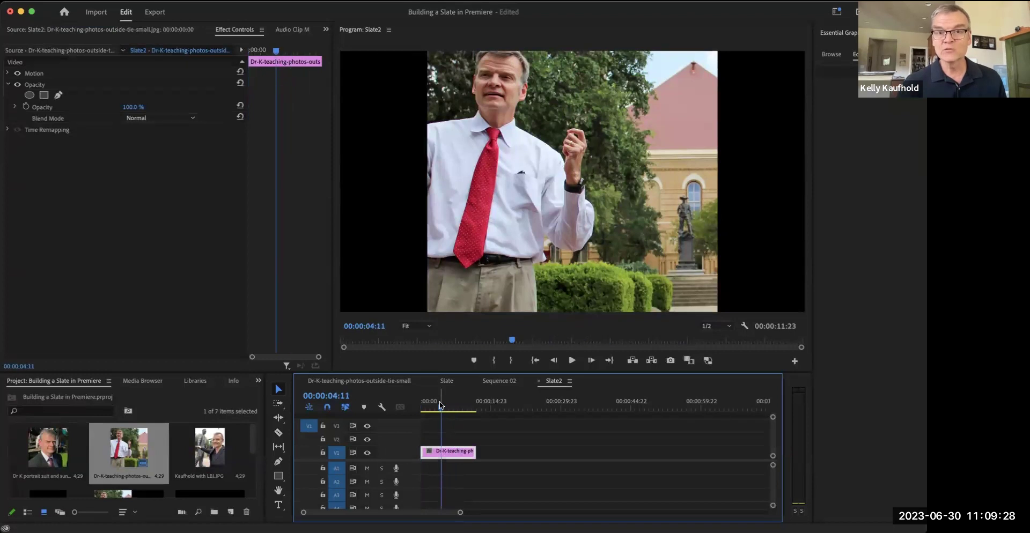
pyautogui.click(8, 74)
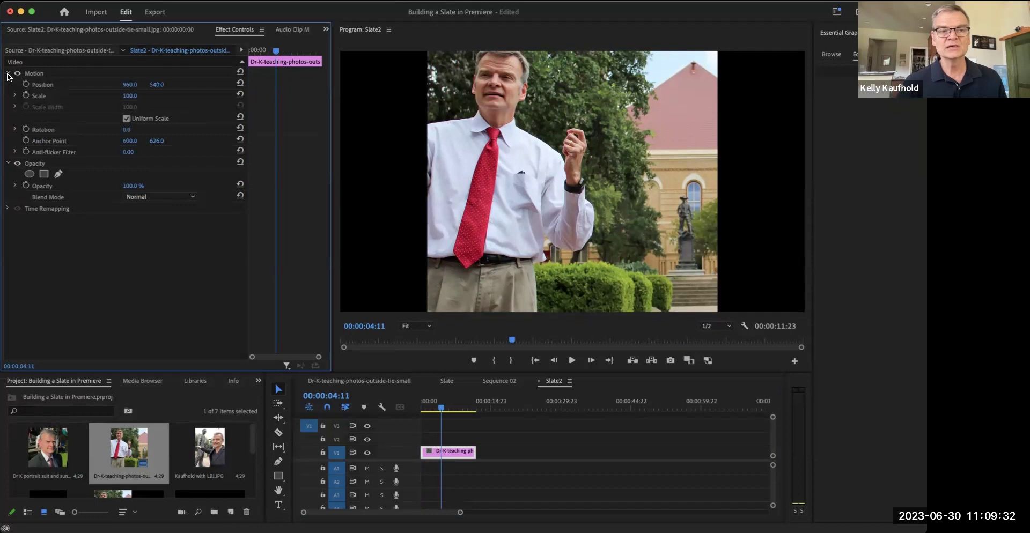
pyautogui.click(7, 74)
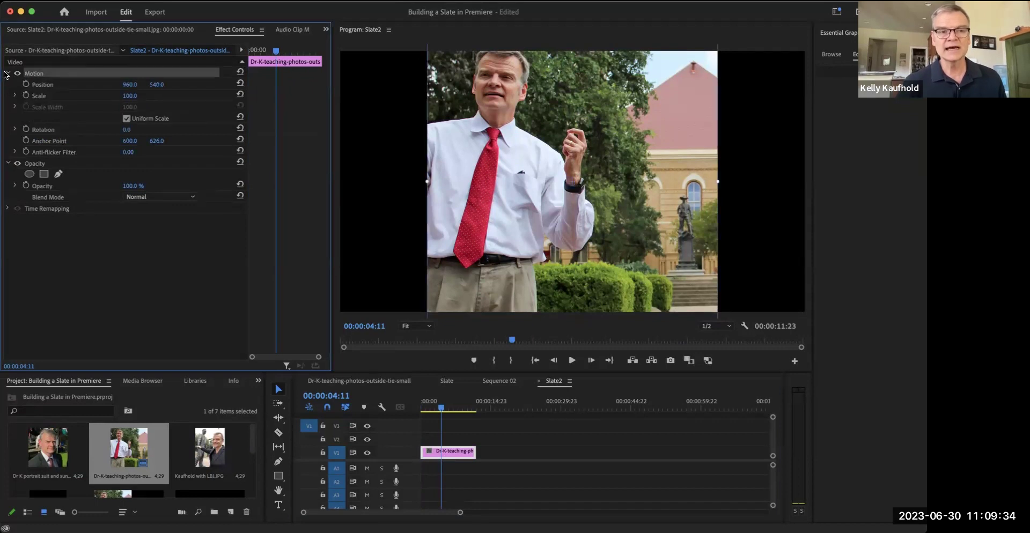
pyautogui.click(7, 75)
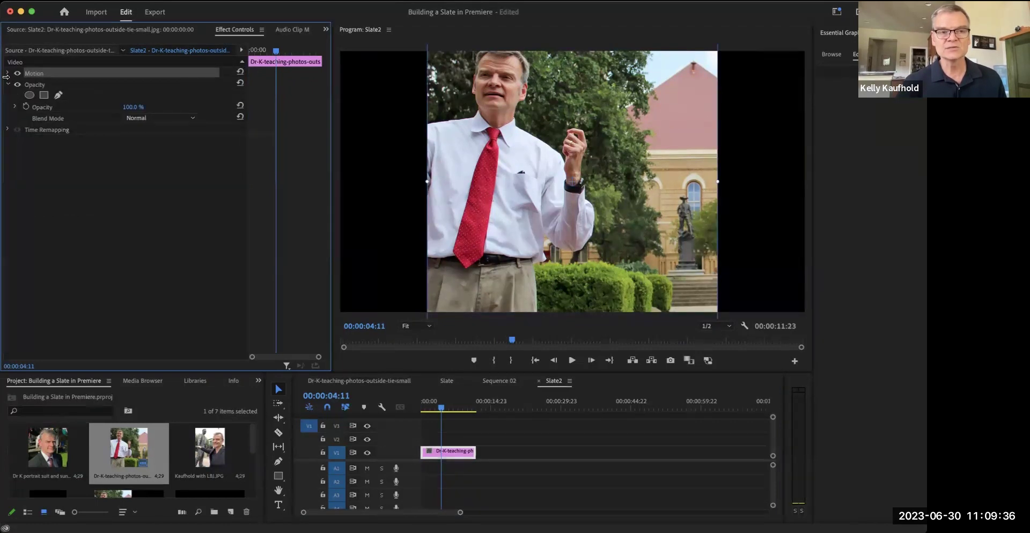
pyautogui.click(8, 74)
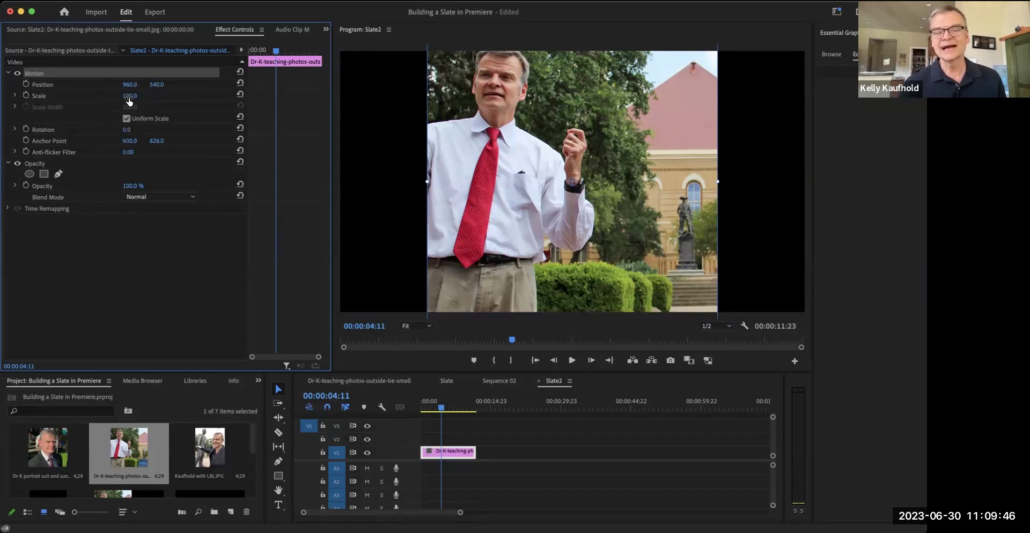
# - Try Scale 80 and a handle resize on the photo, then undo back to Scale 100
pyautogui.click(127, 96)
pyautogui.write('80')
pyautogui.press('Return')
pyautogui.click(493, 139)
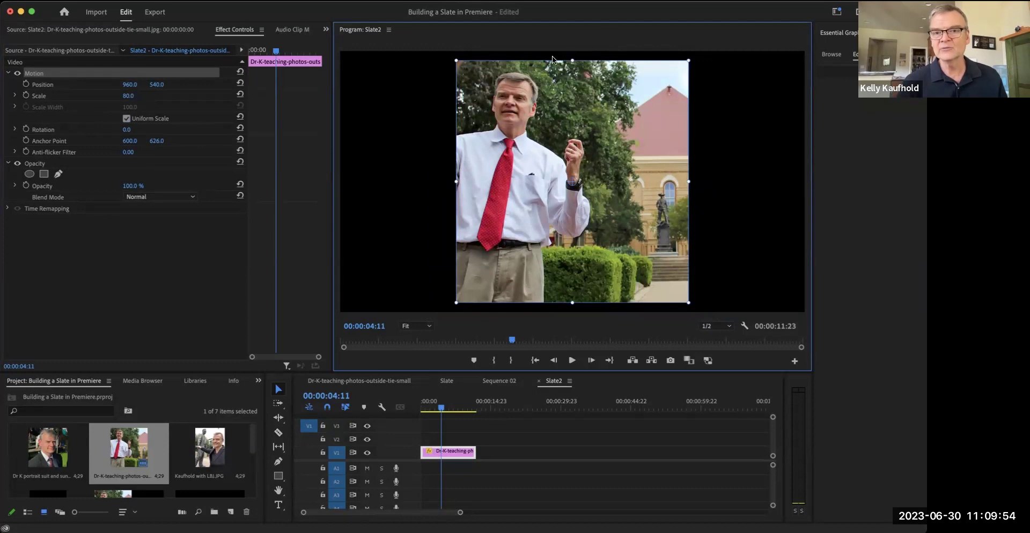
pyautogui.moveTo(456, 61); pyautogui.dragTo(431, 55)
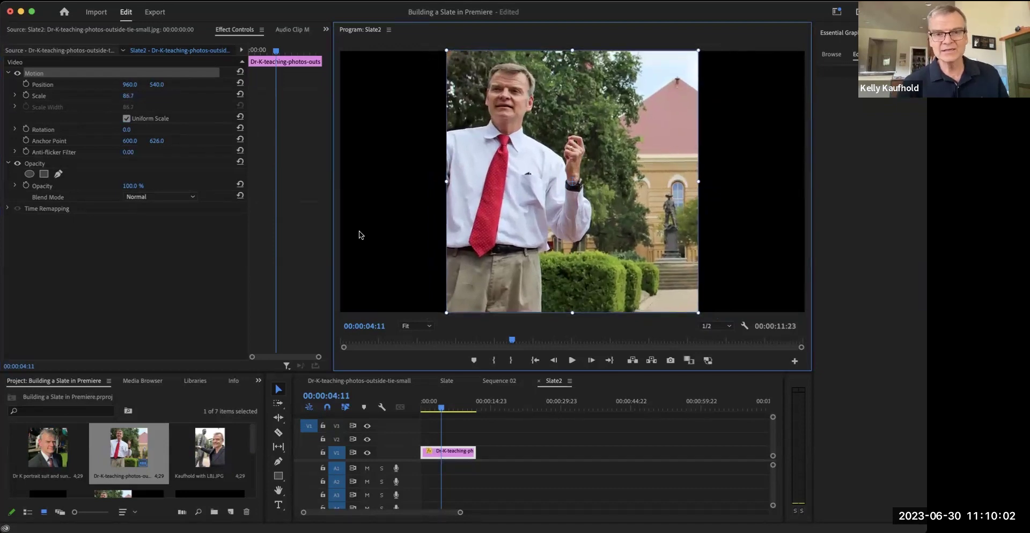
pyautogui.hotkey('ctrl', 'z')
pyautogui.click(162, 83)
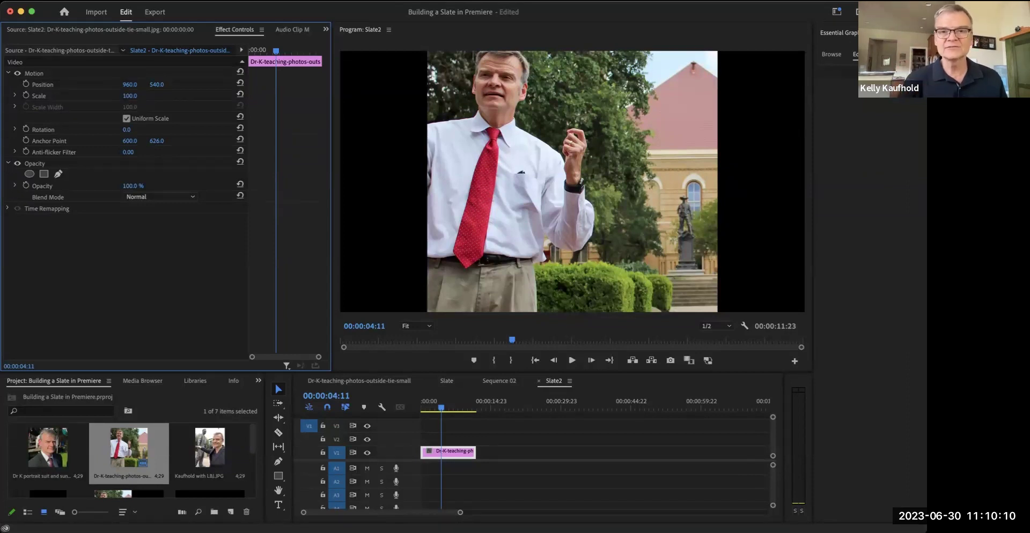
pyautogui.click(155, 106)
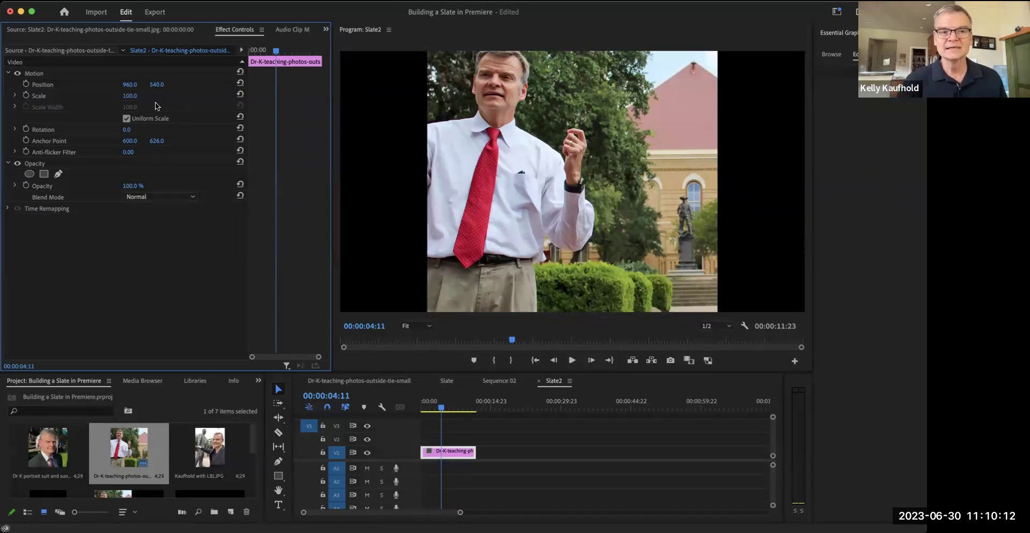
# - Scale the photo to 86 and shift it left to horizontal position 515
pyautogui.moveTo(129, 100); pyautogui.dragTo(122, 101)
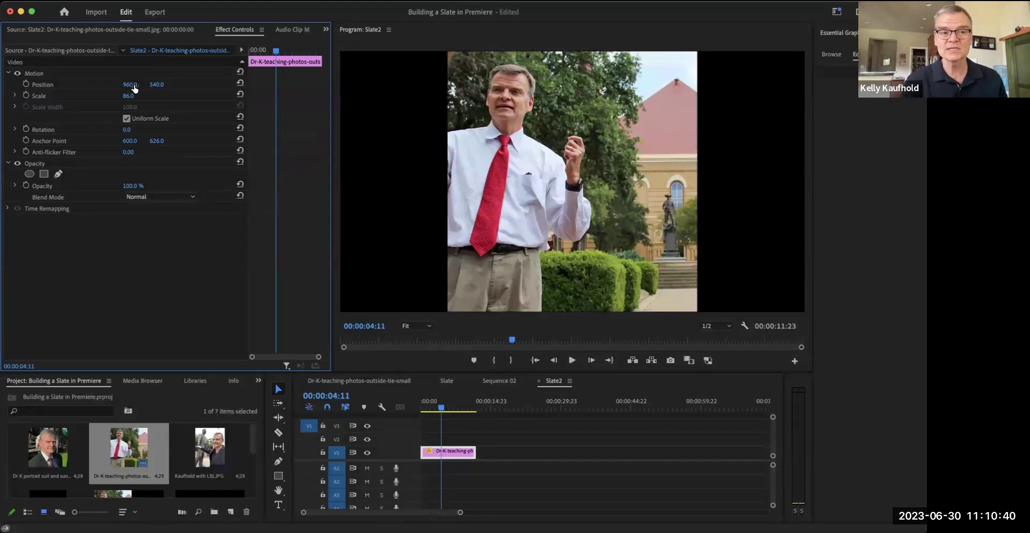
pyautogui.moveTo(134, 89); pyautogui.dragTo(72, 89)
pyautogui.click(672, 162)
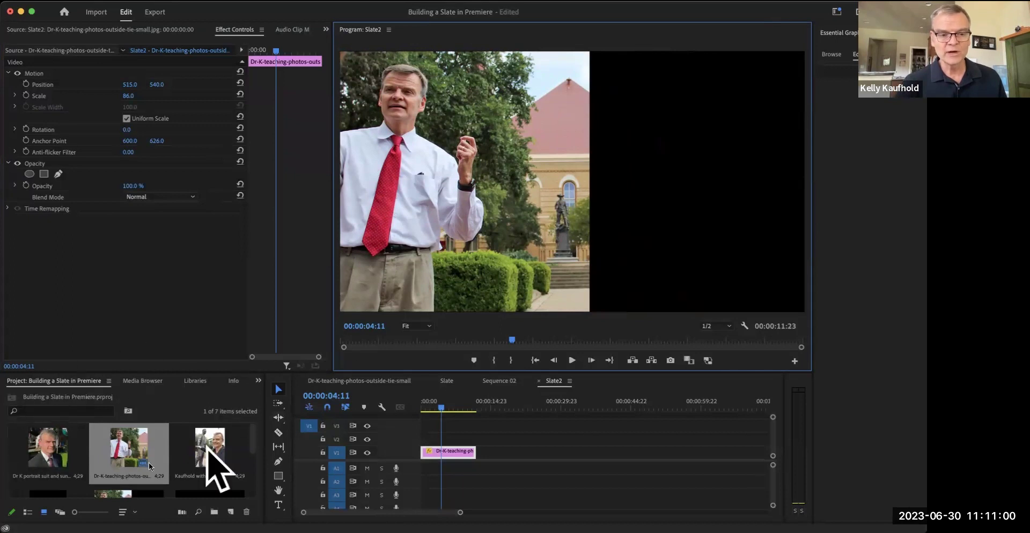
# - Browse the Media Browser, Libraries and Info panels, then bring up the Effects panel
pyautogui.click(147, 383)
pyautogui.click(196, 381)
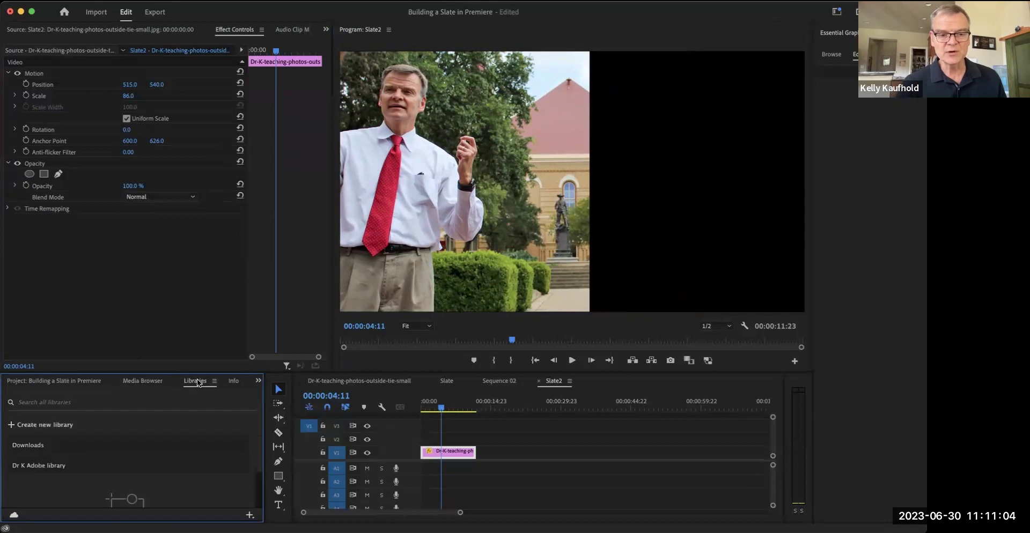
pyautogui.click(234, 382)
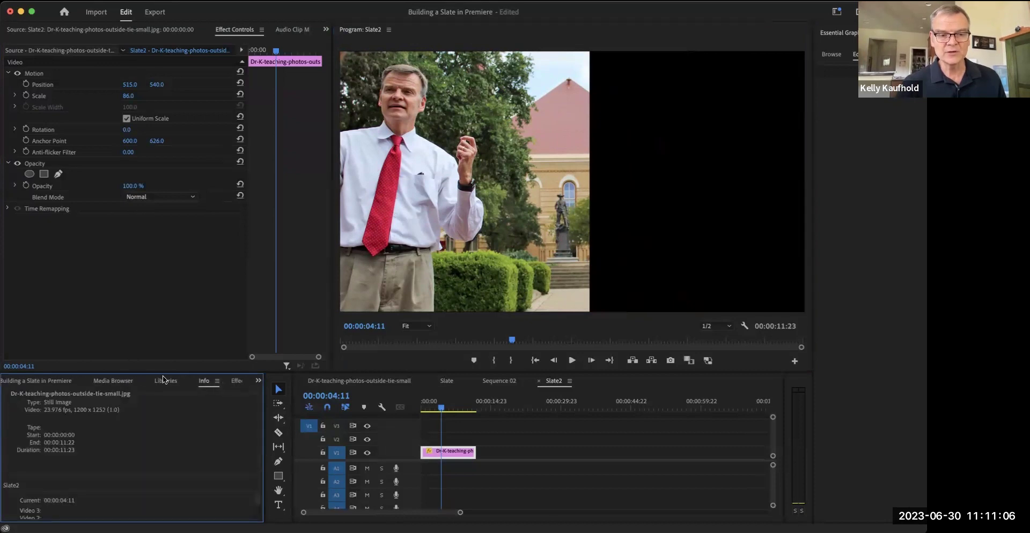
pyautogui.click(50, 383)
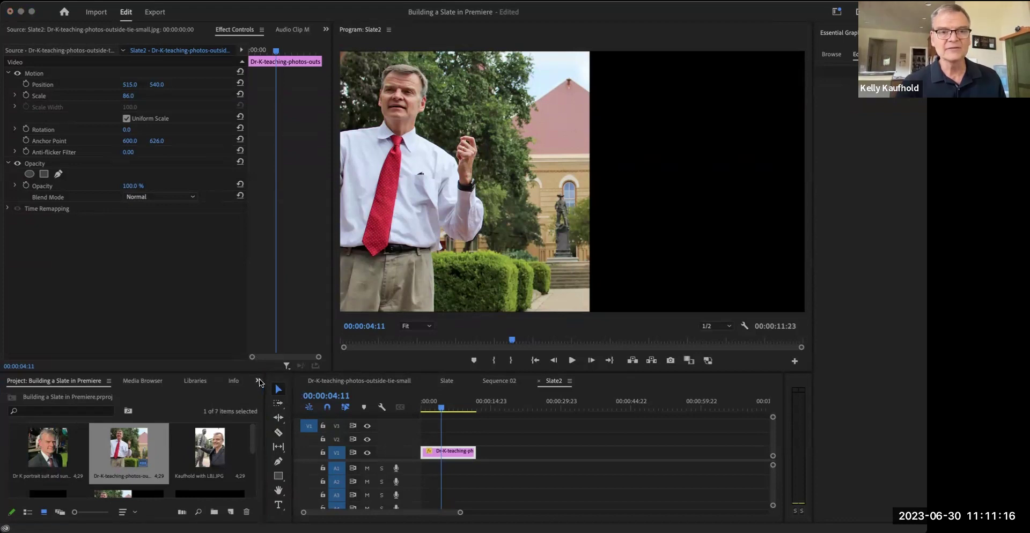
pyautogui.click(259, 381)
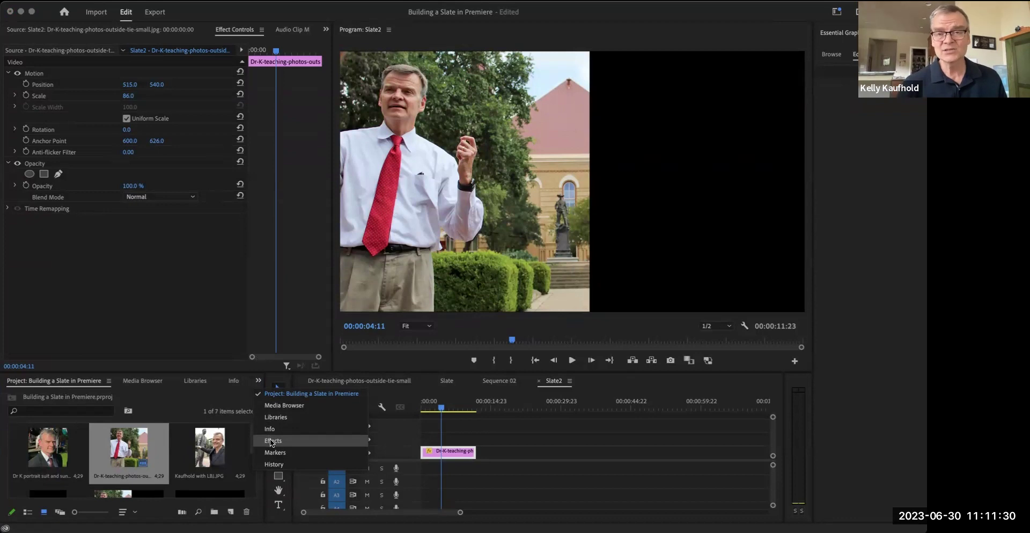
pyautogui.click(271, 442)
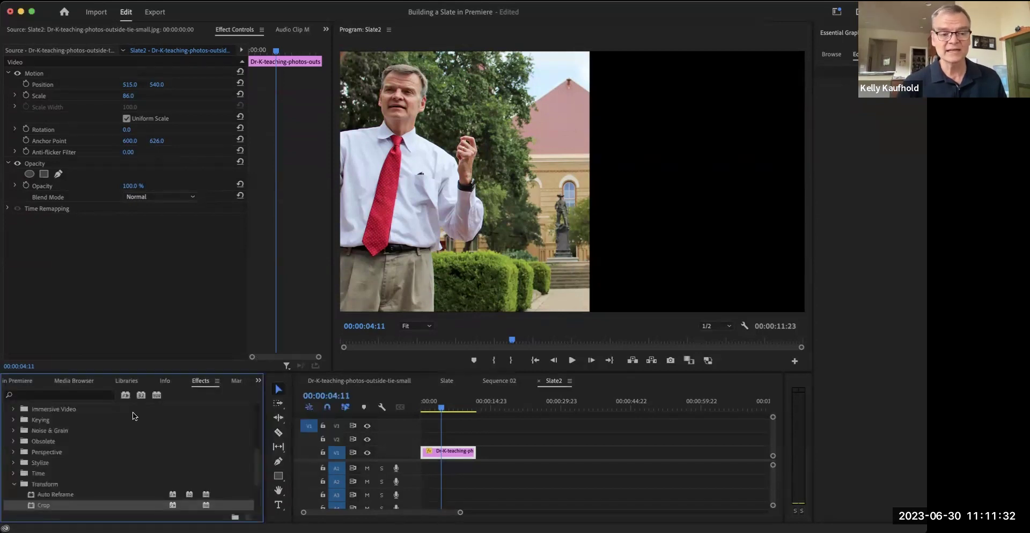
# - Collapse and re-expand the Video Effects and Transform groups in the Effects list
pyautogui.click(14, 484)
pyautogui.scroll(5, 33, 445)
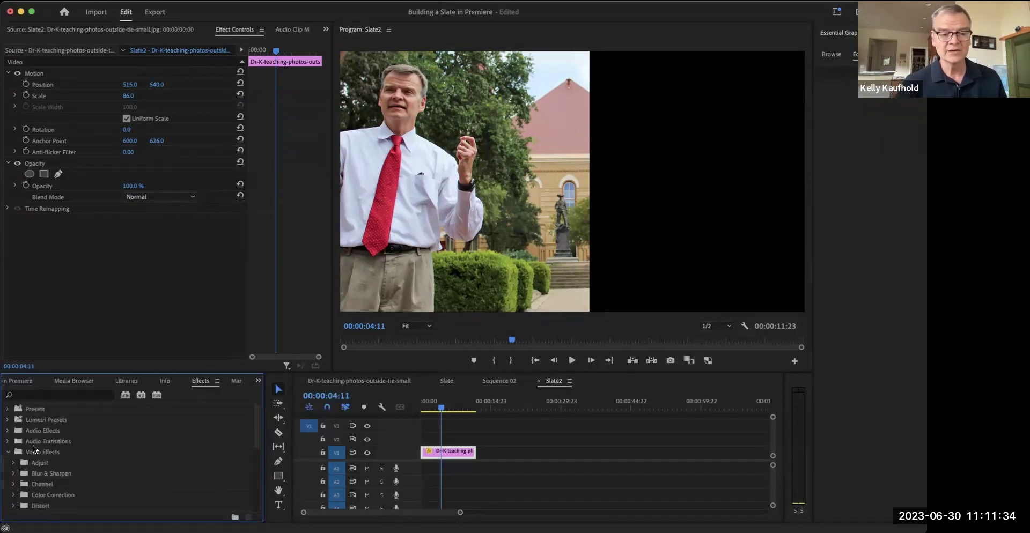
pyautogui.click(8, 452)
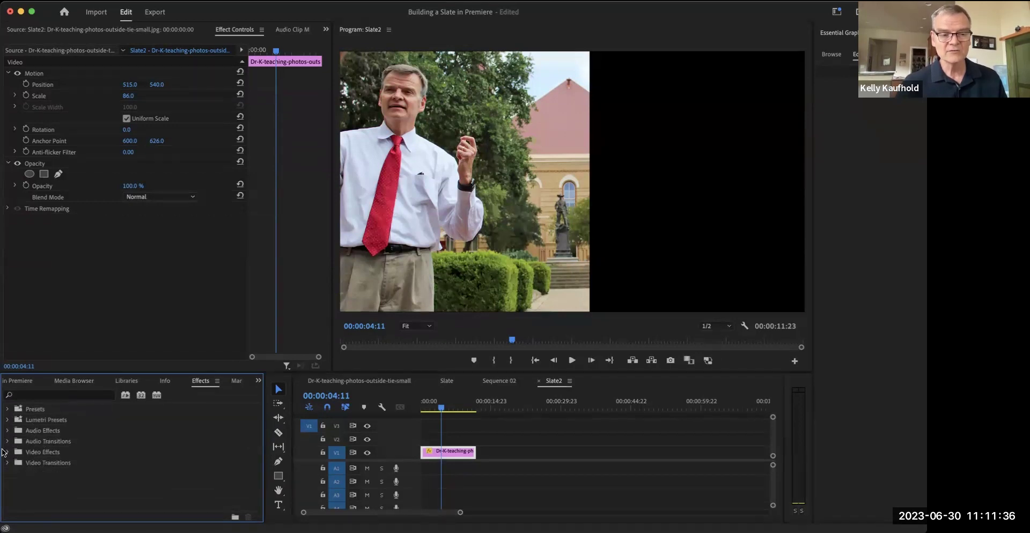
pyautogui.click(8, 452)
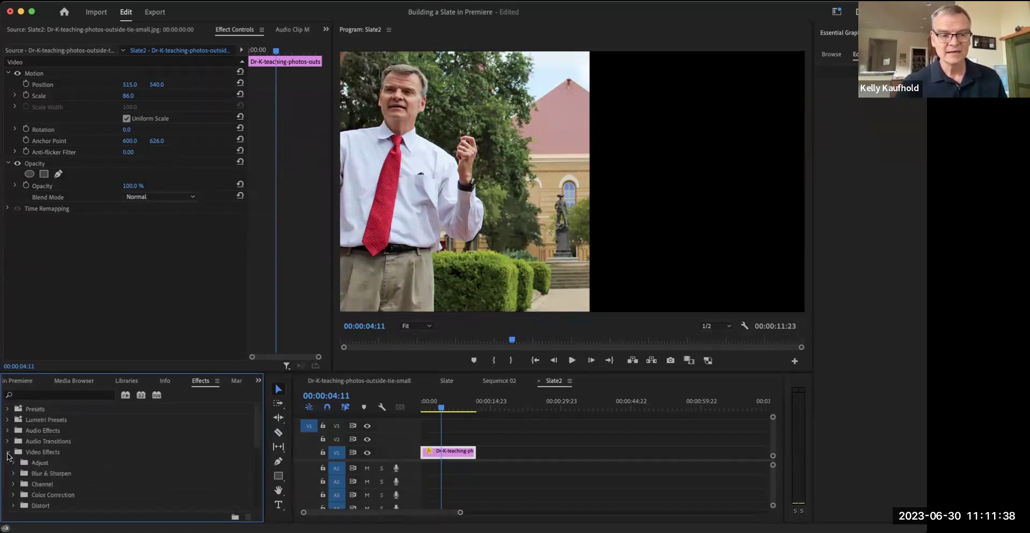
pyautogui.scroll(-5, 40, 448)
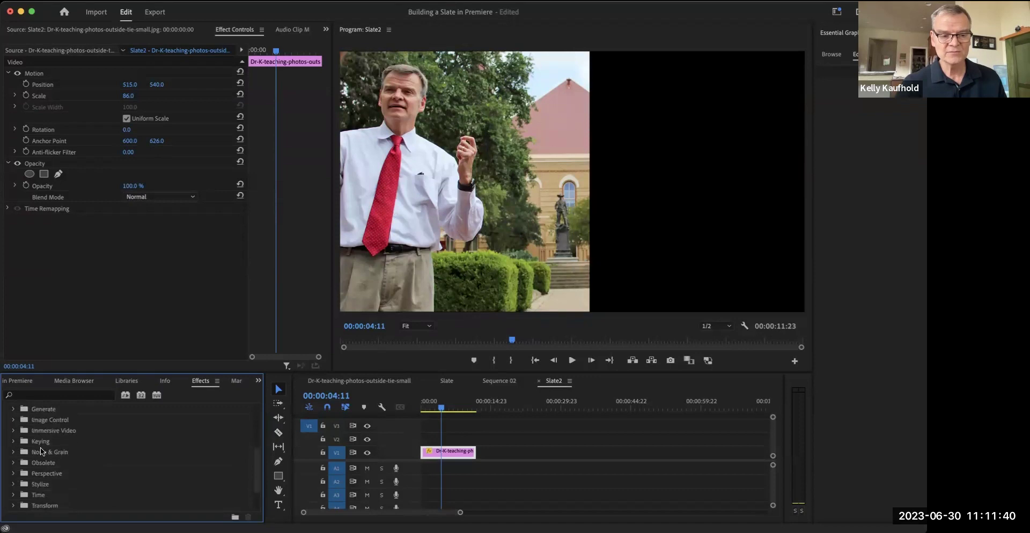
pyautogui.click(14, 486)
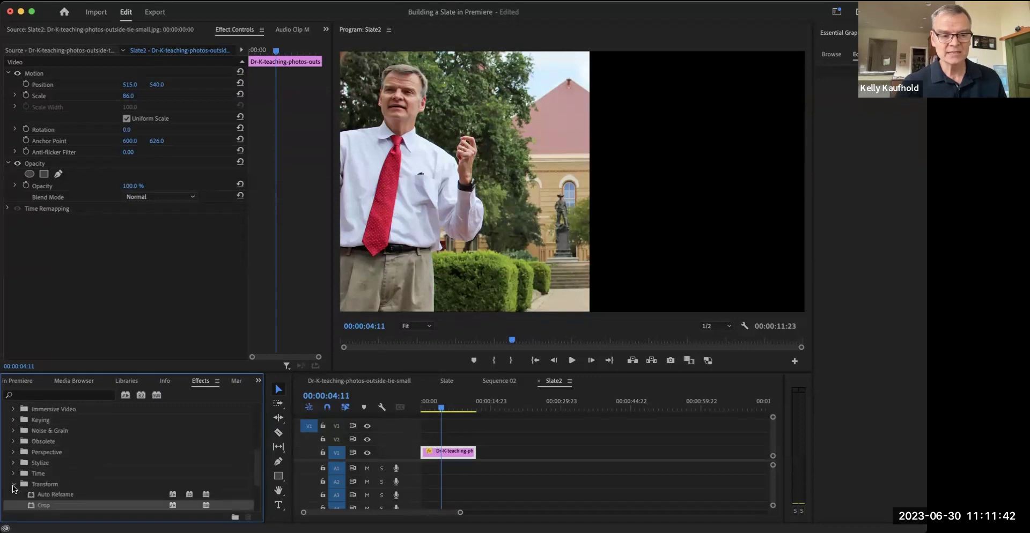
pyautogui.scroll(-1, 83, 477)
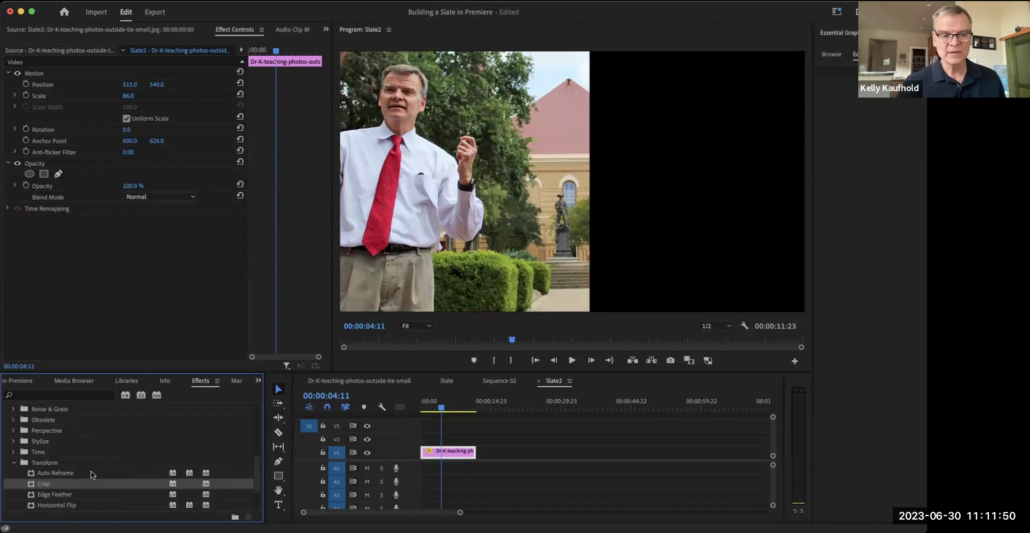
pyautogui.click(14, 464)
pyautogui.scroll(5, 13, 464)
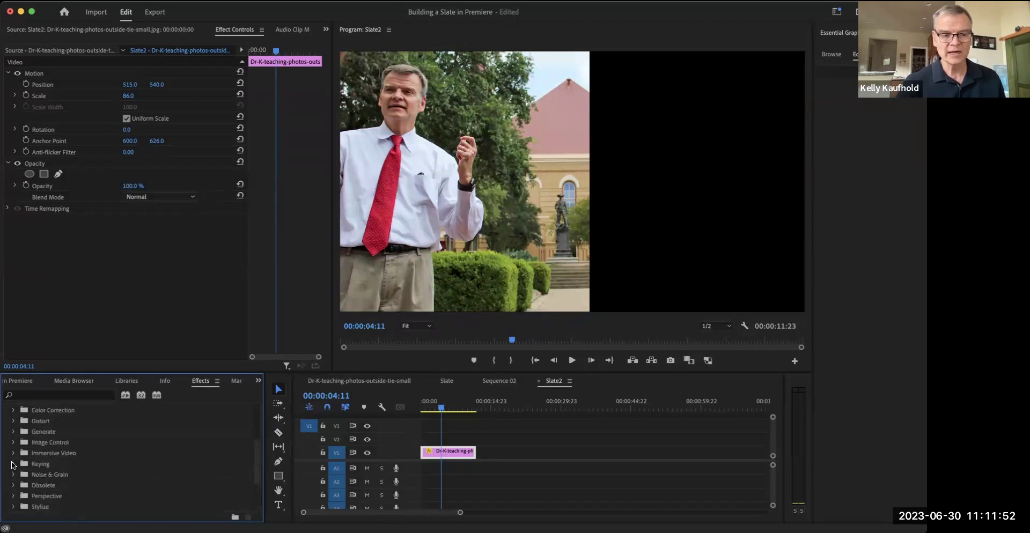
pyautogui.click(7, 452)
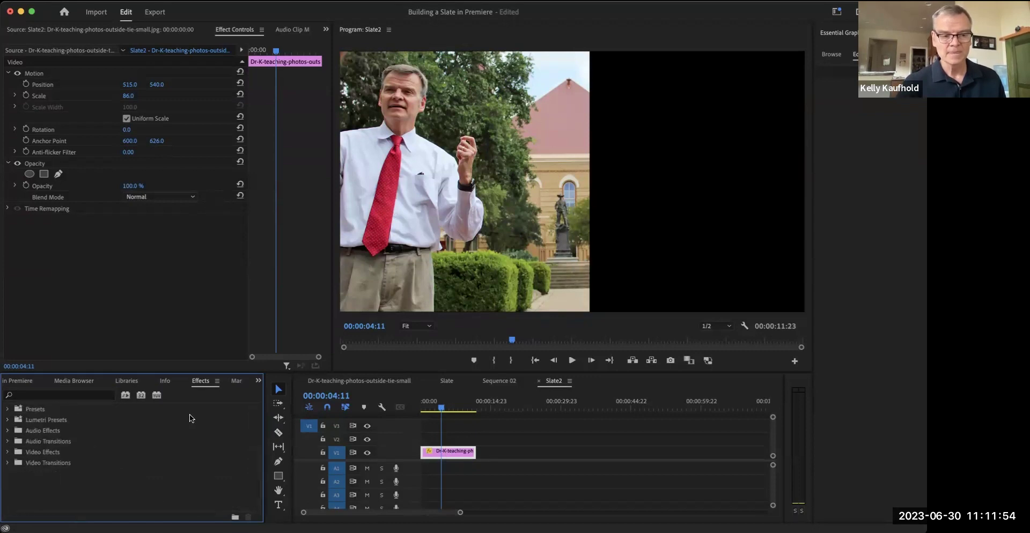
# - Expand Video Effects > Transform again and pick out the Crop effect
pyautogui.click(283, 389)
pyautogui.click(111, 409)
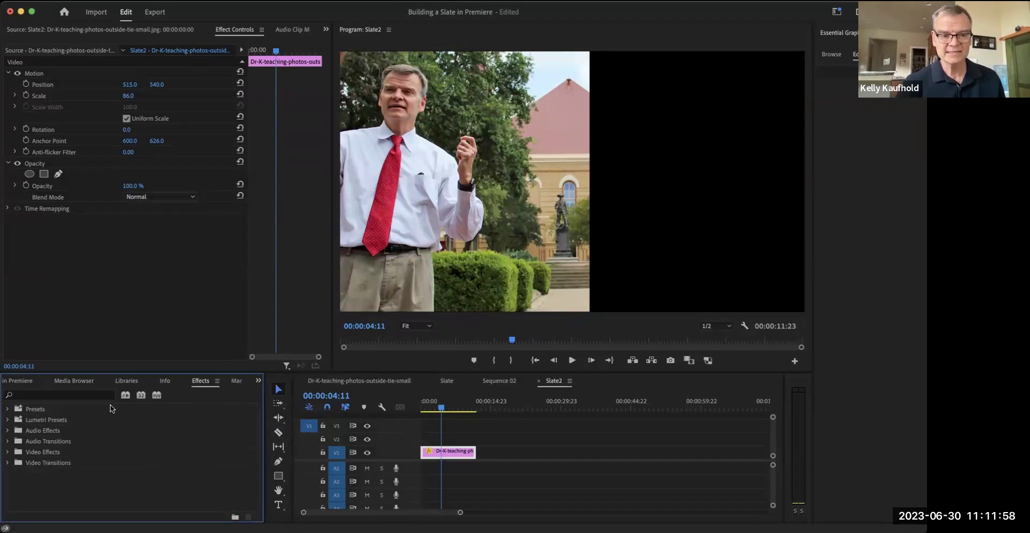
pyautogui.click(8, 452)
pyautogui.scroll(-5, 69, 434)
pyautogui.scroll(-4, 68, 434)
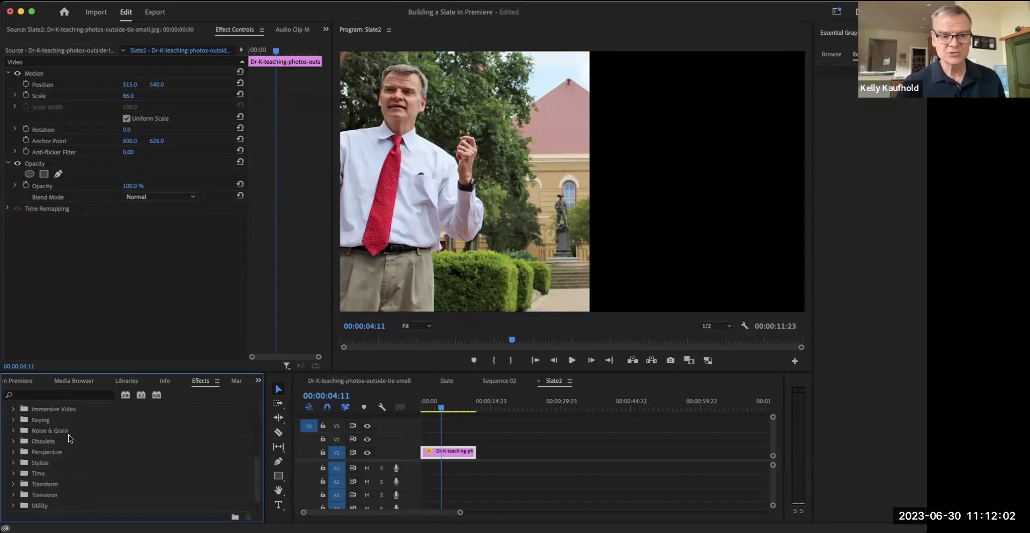
pyautogui.click(13, 495)
pyautogui.scroll(-2, 82, 490)
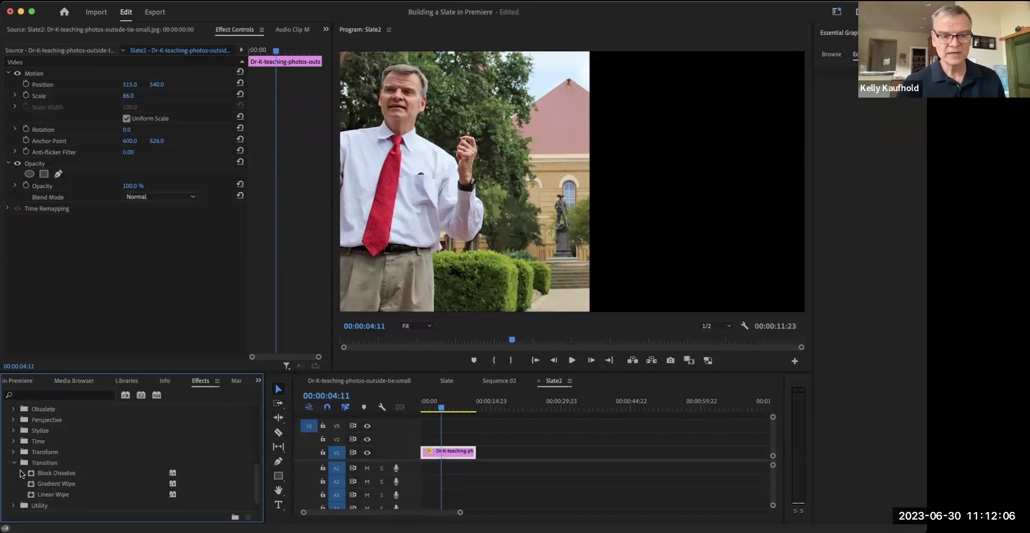
pyautogui.click(12, 462)
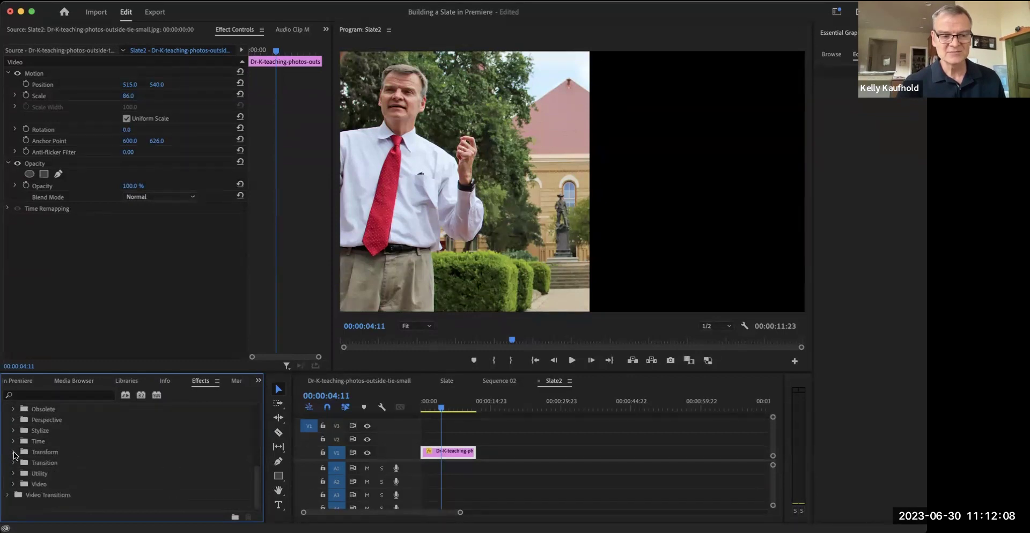
pyautogui.click(13, 452)
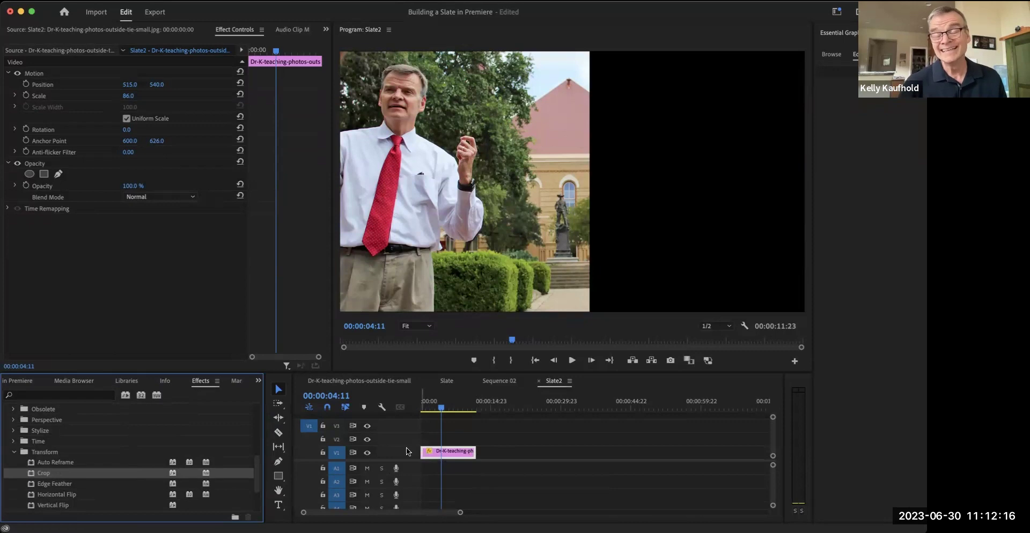
# - Apply Crop to the photo with Right 44% and Edge Feather 150, then deselect the clip
pyautogui.moveTo(42, 475); pyautogui.dragTo(462, 452)
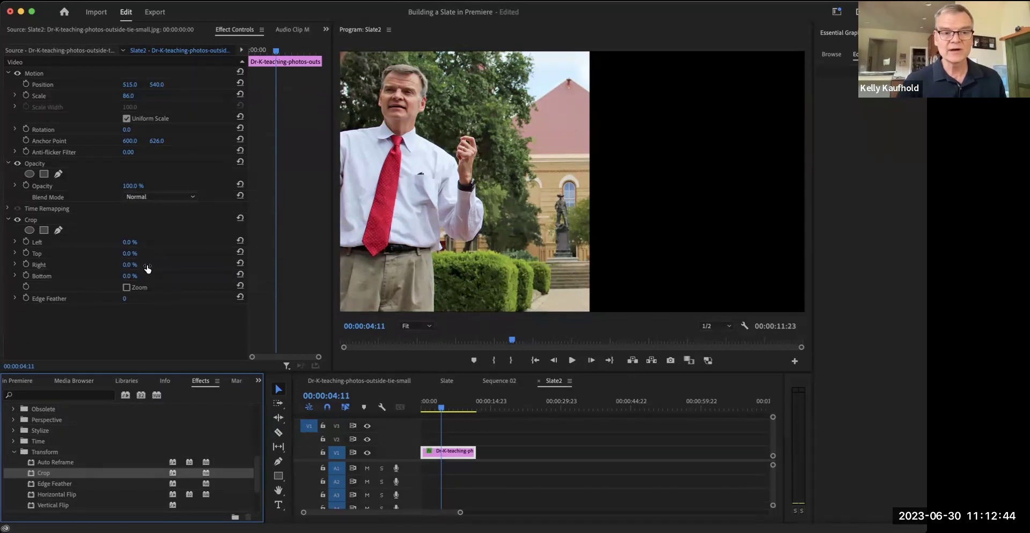
pyautogui.moveTo(127, 266); pyautogui.dragTo(184, 269)
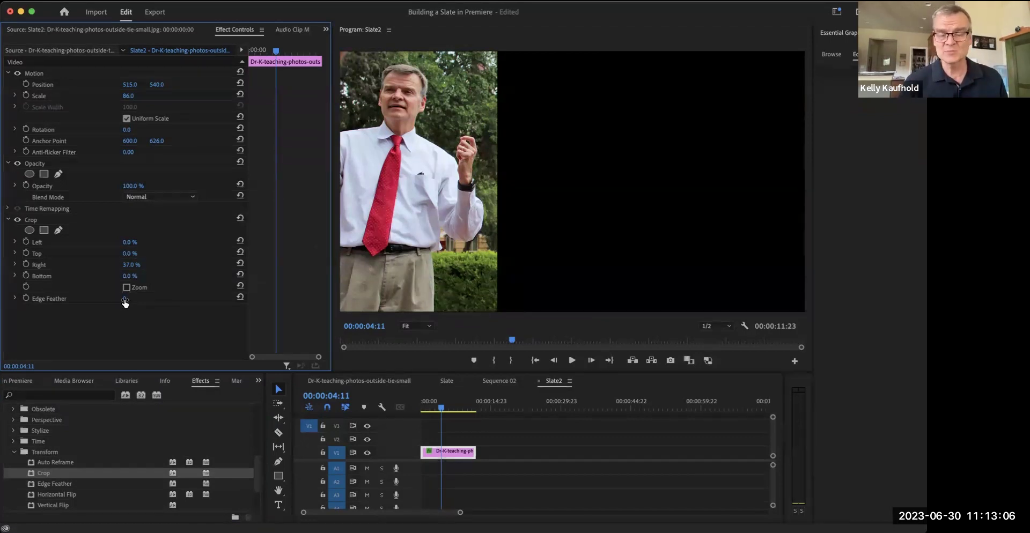
pyautogui.moveTo(125, 303); pyautogui.dragTo(138, 299)
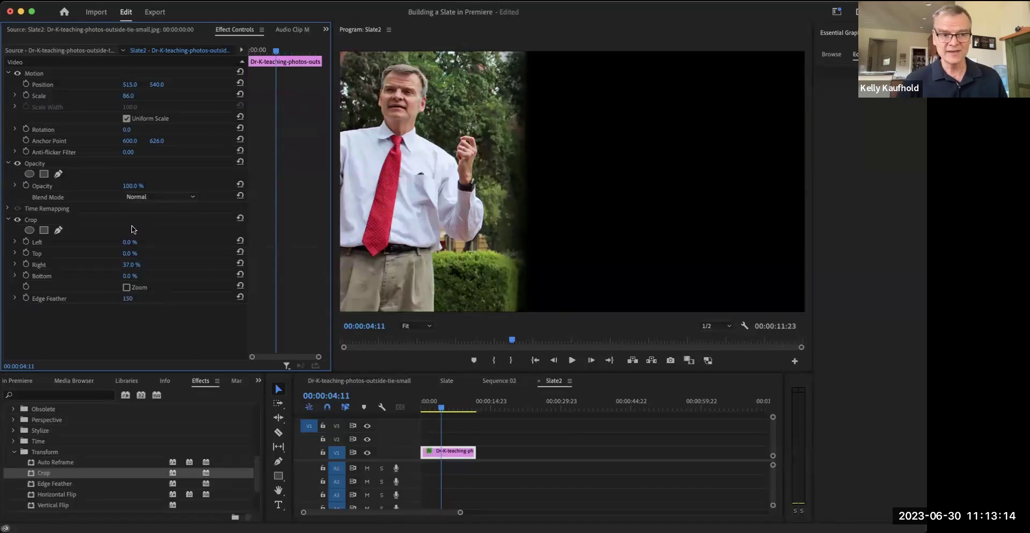
pyautogui.moveTo(131, 264); pyautogui.dragTo(137, 260)
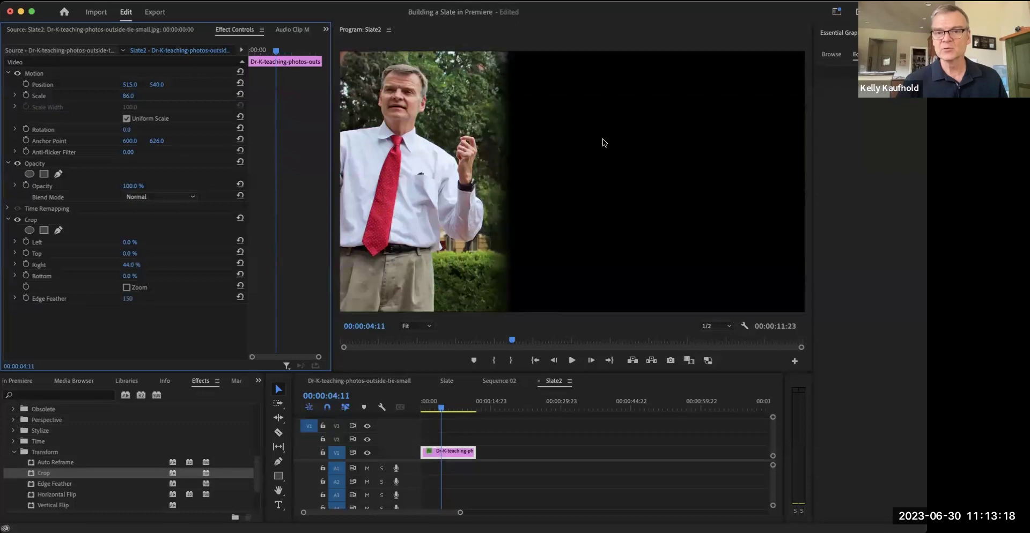
pyautogui.click(683, 152)
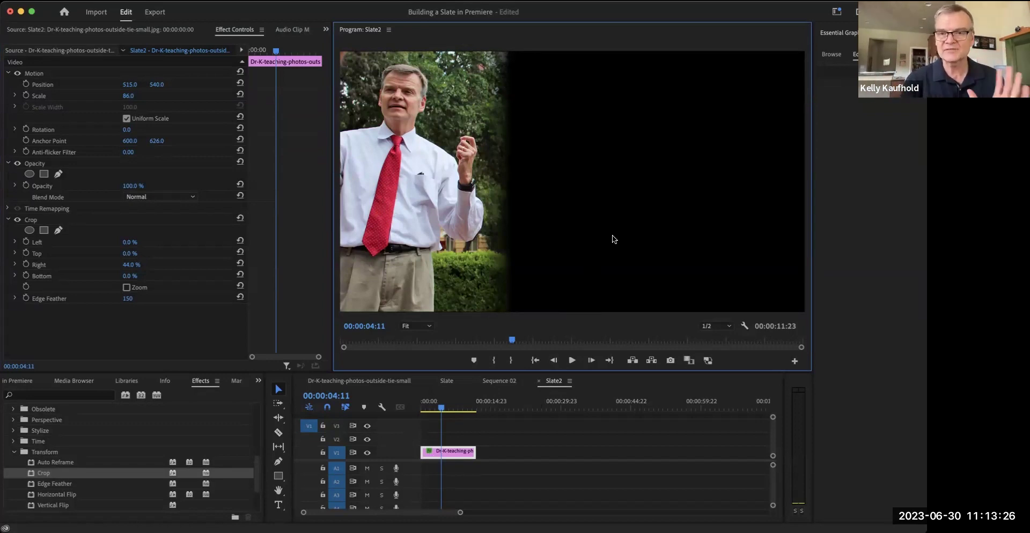
pyautogui.click(495, 470)
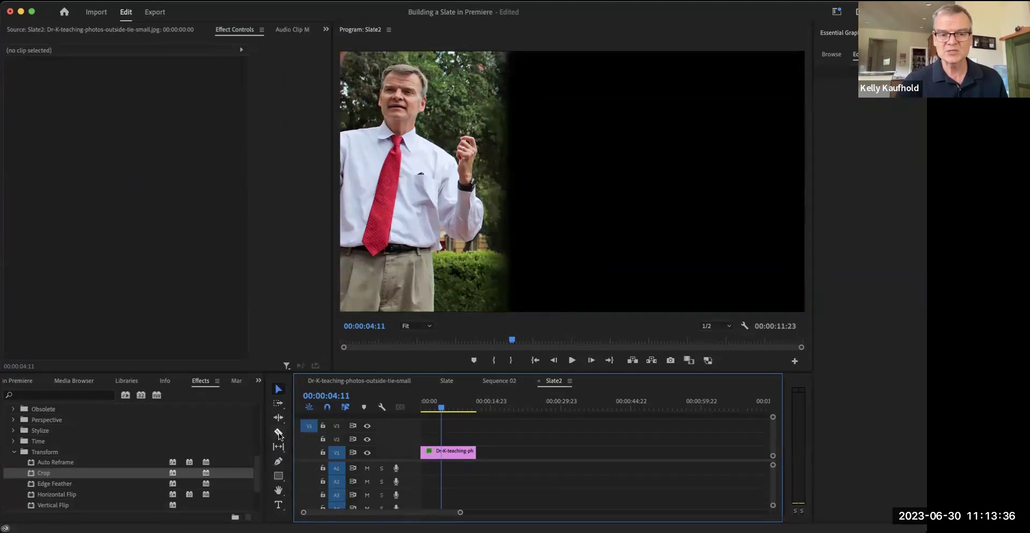
# - Add a text title beside the photo spelling the presenter's full name
pyautogui.click(279, 505)
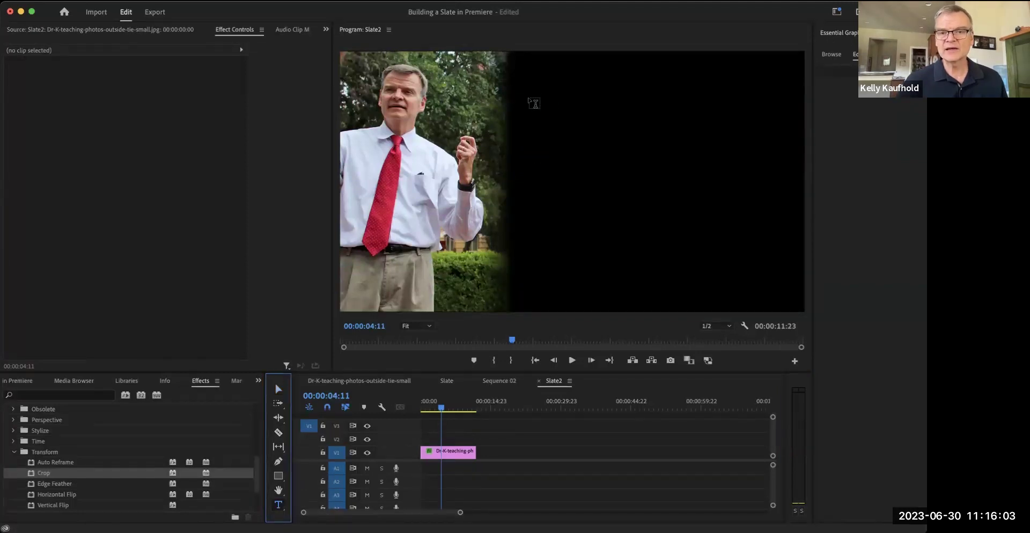
pyautogui.click(533, 103)
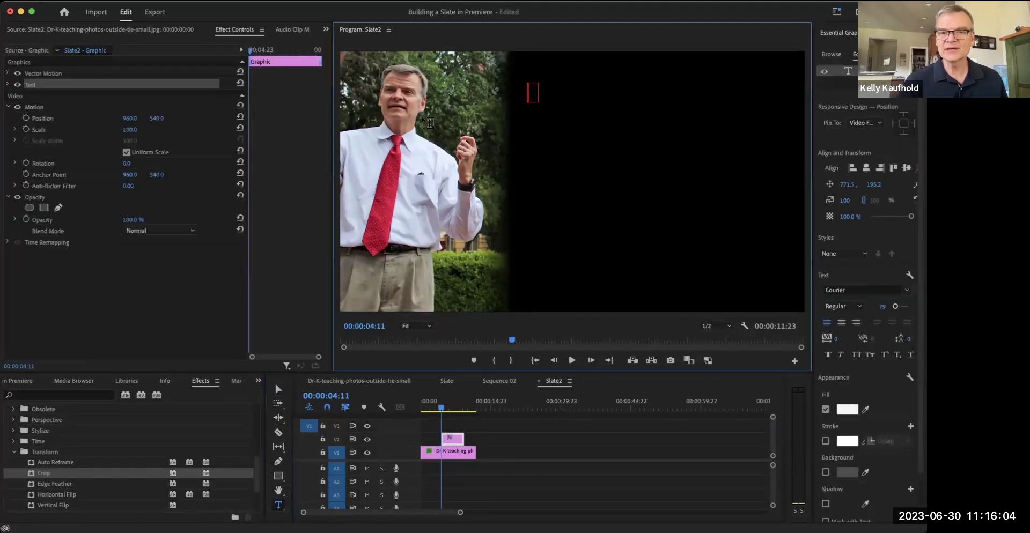
pyautogui.write('Kelly Kaufhold')
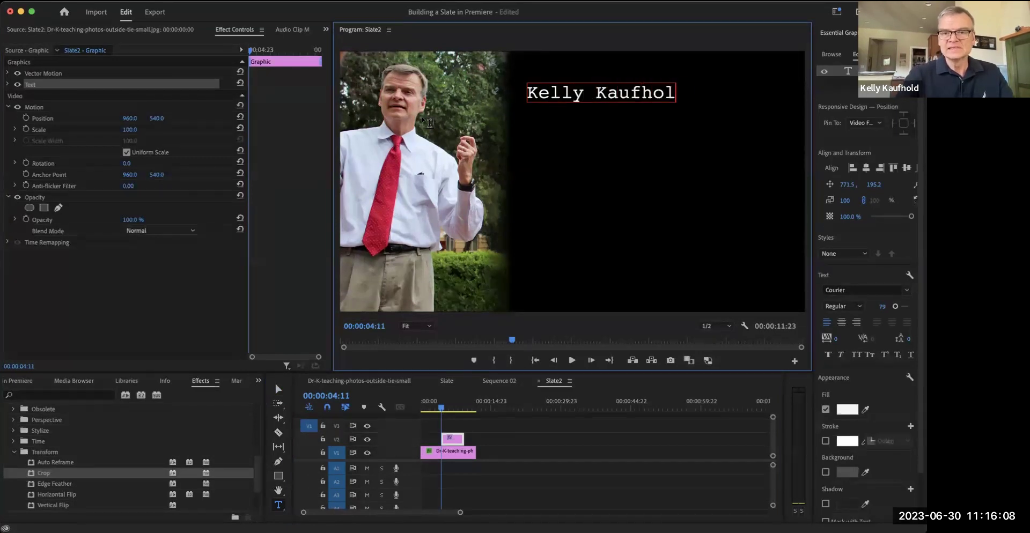
# - Start a second line, then discard the stray empty text box
pyautogui.press('Return')
pyautogui.write('kelly')
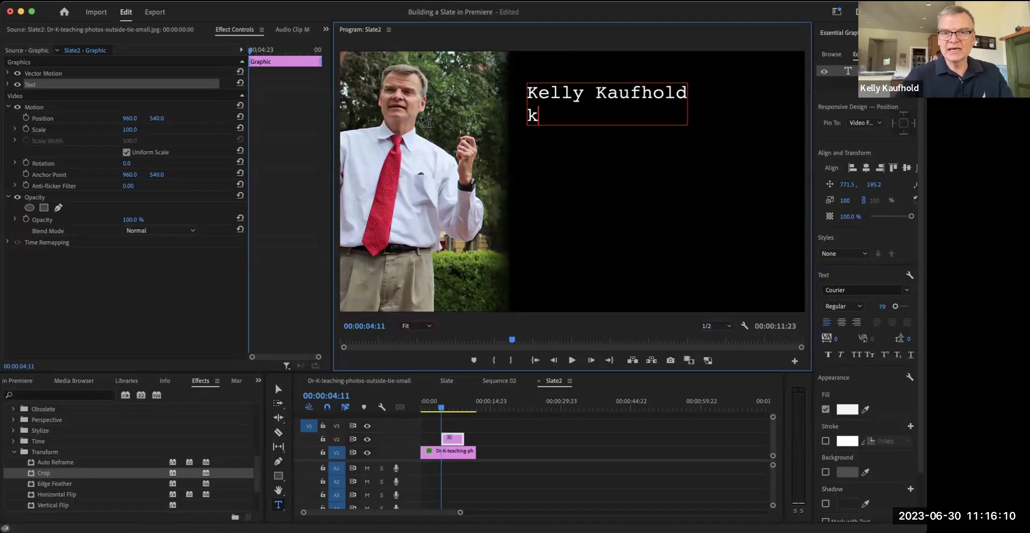
pyautogui.press('BackSpace')
pyautogui.press('BackSpace')
pyautogui.press('BackSpace')
pyautogui.press('BackSpace')
pyautogui.press('BackSpace')
pyautogui.press('BackSpace')
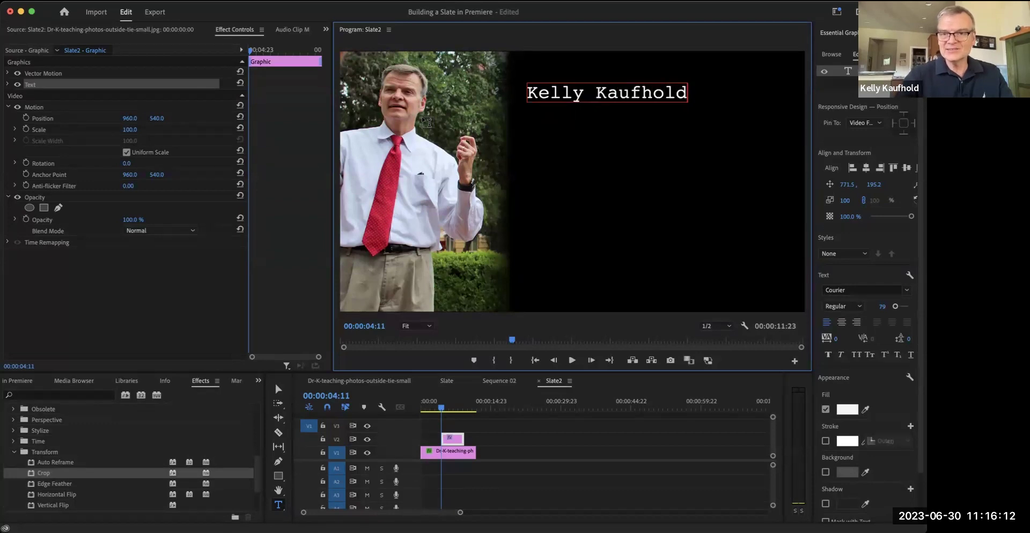
pyautogui.click(623, 168)
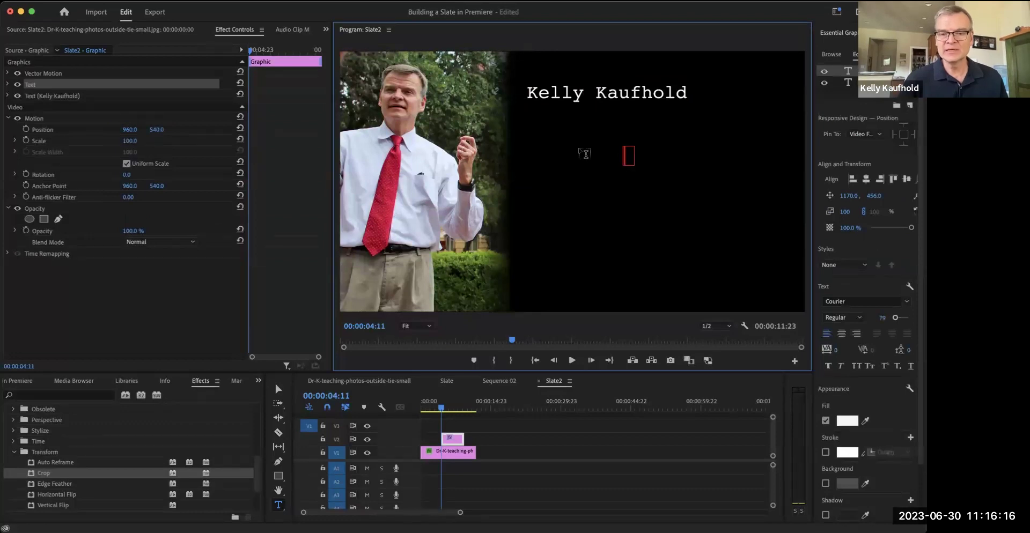
pyautogui.press('Escape')
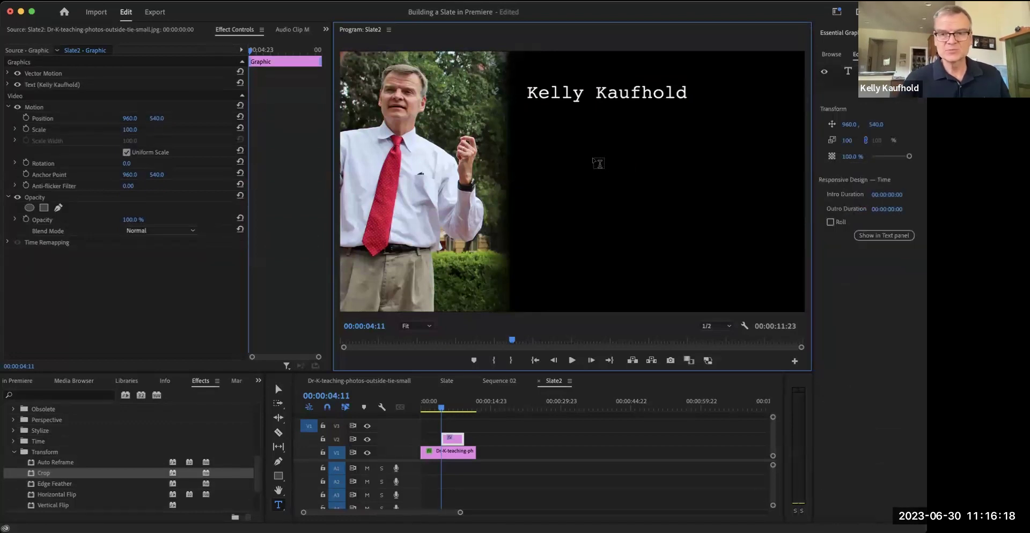
pyautogui.click(277, 505)
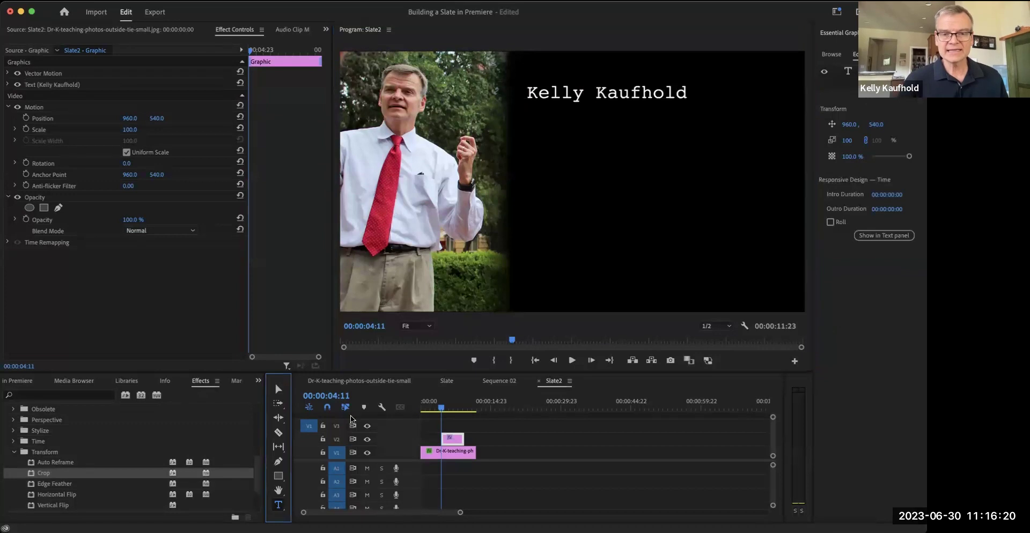
# - Add the presenter's e-mail address as a second title below the name, removing the stray empty box
pyautogui.click(522, 146)
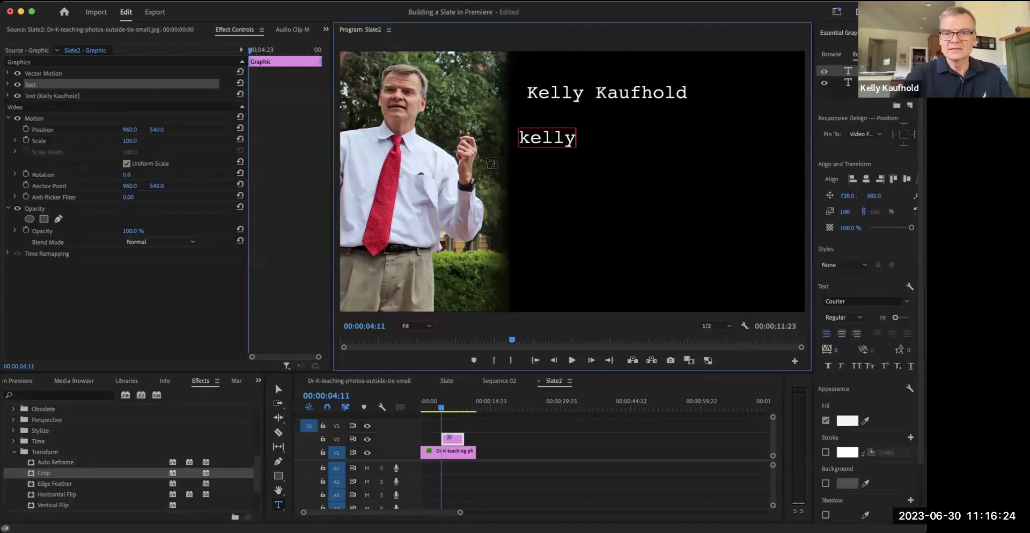
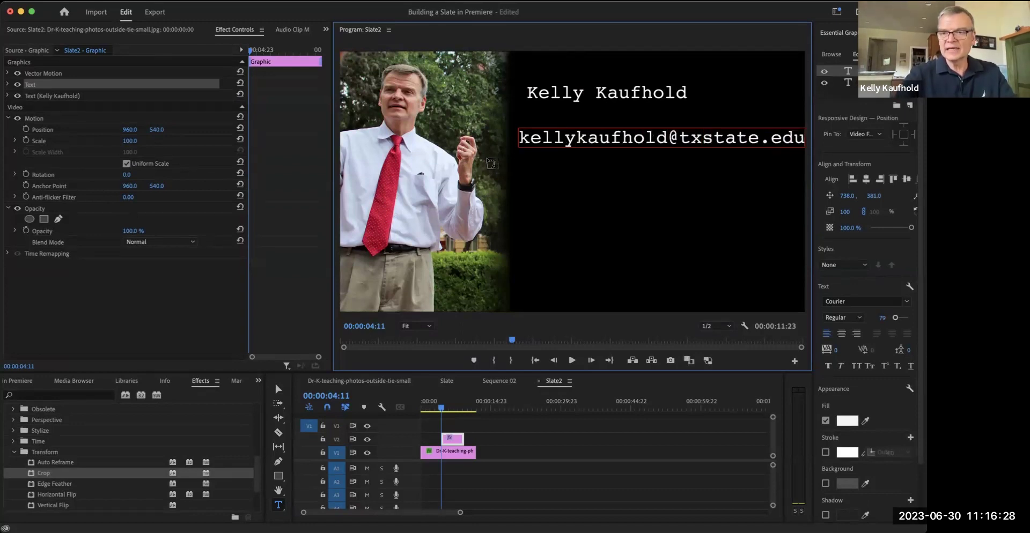
pyautogui.click(596, 220)
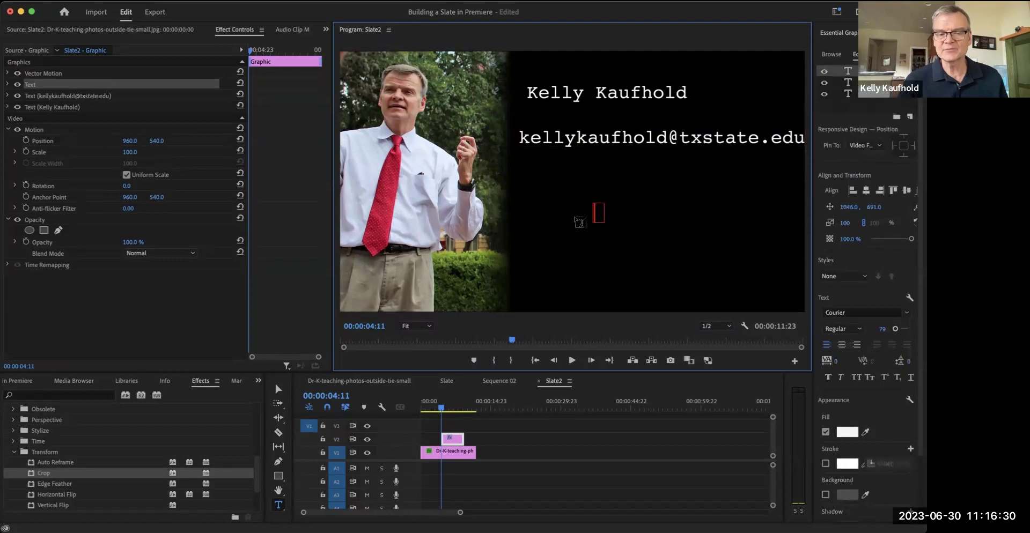
pyautogui.press('Escape')
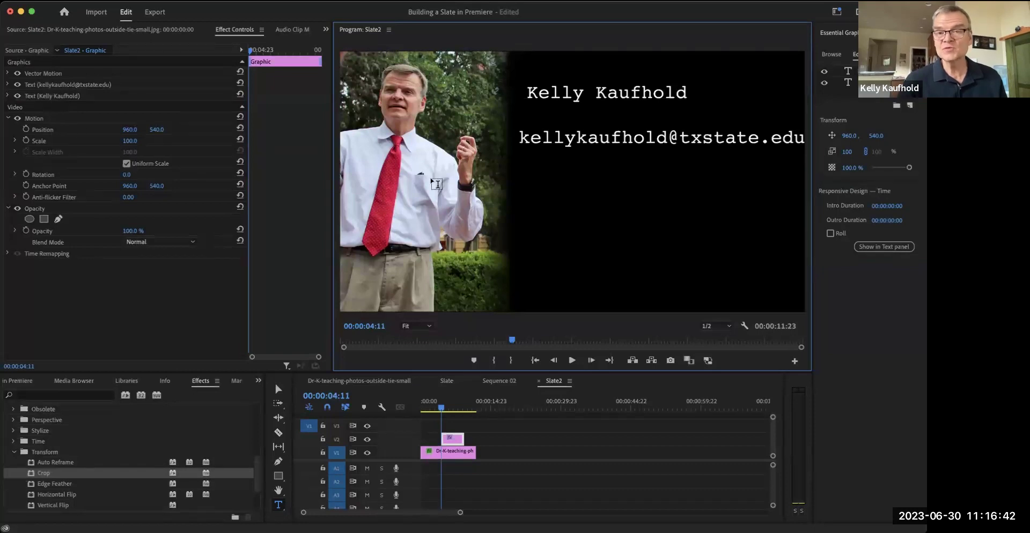
pyautogui.click(670, 87)
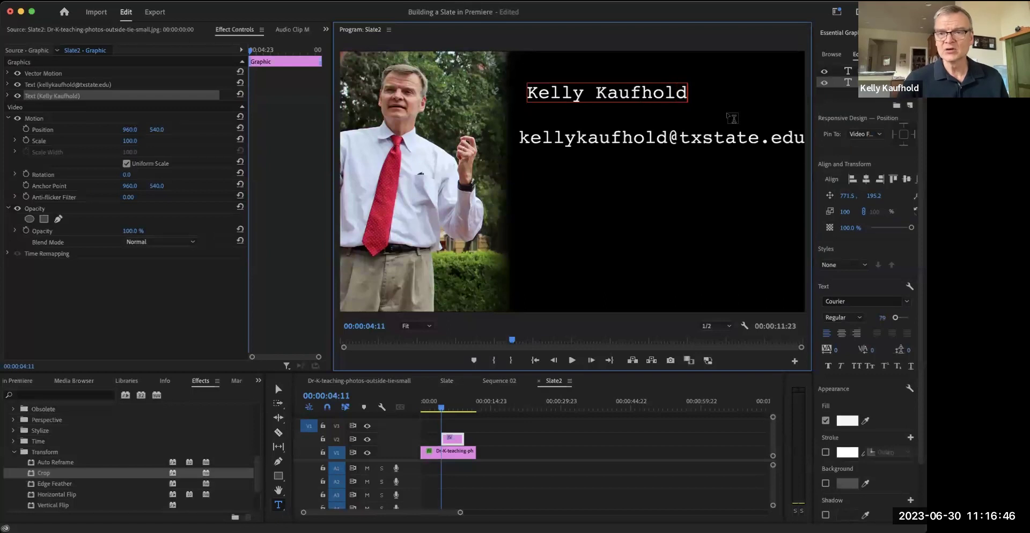
pyautogui.click(662, 92)
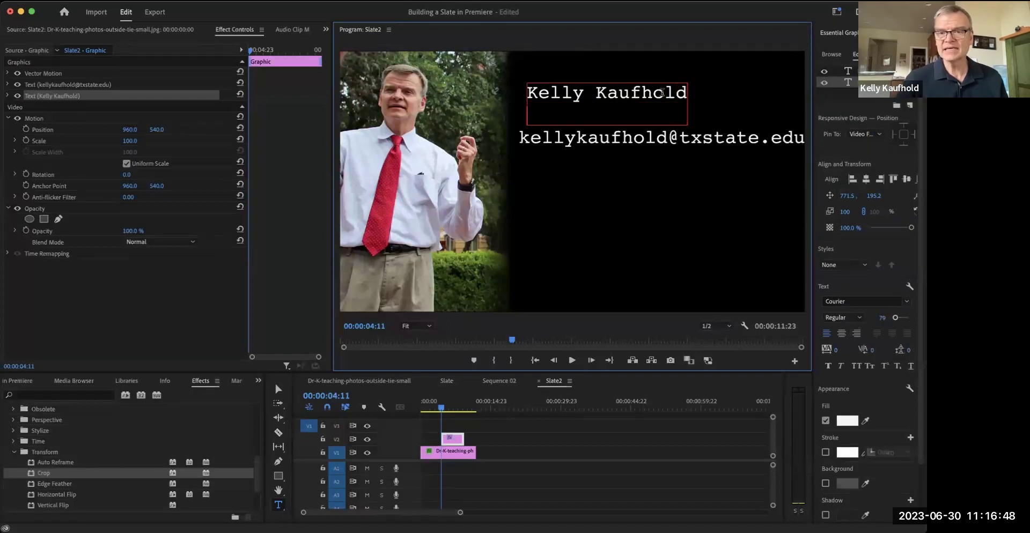
pyautogui.write('kelly')
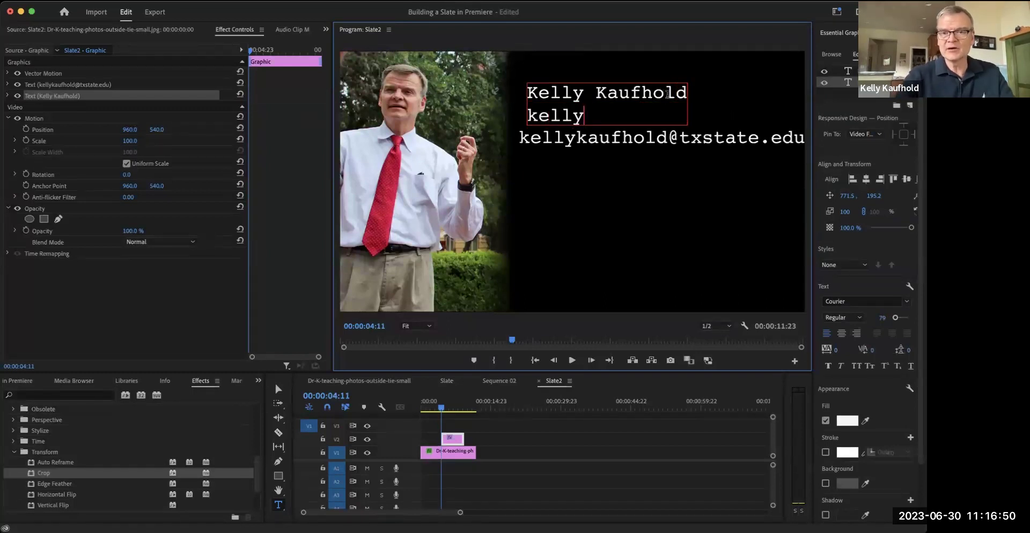
pyautogui.press('BackSpace')
pyautogui.press('BackSpace')
pyautogui.press('BackSpace')
pyautogui.press('BackSpace')
pyautogui.press('BackSpace')
pyautogui.press('BackSpace')
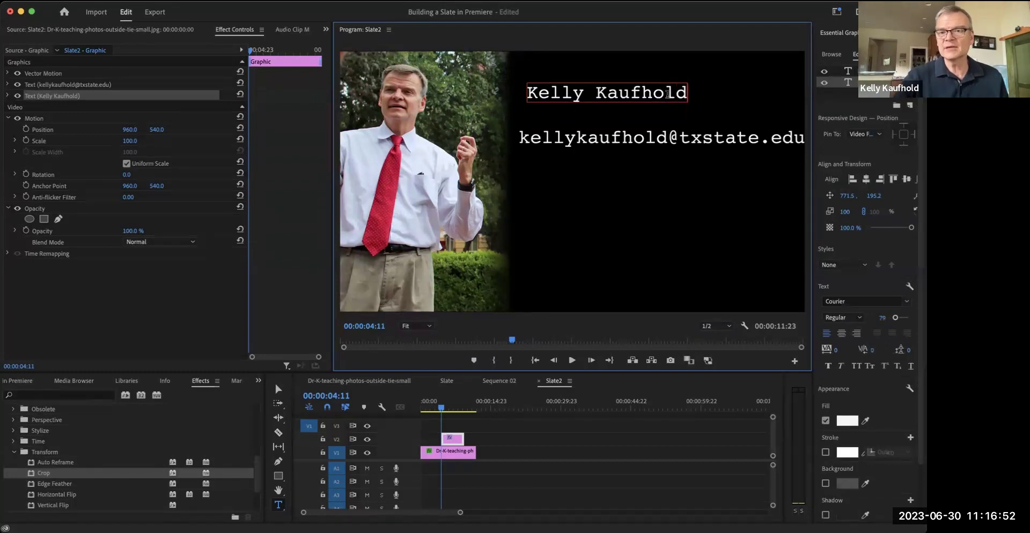
pyautogui.write('v')
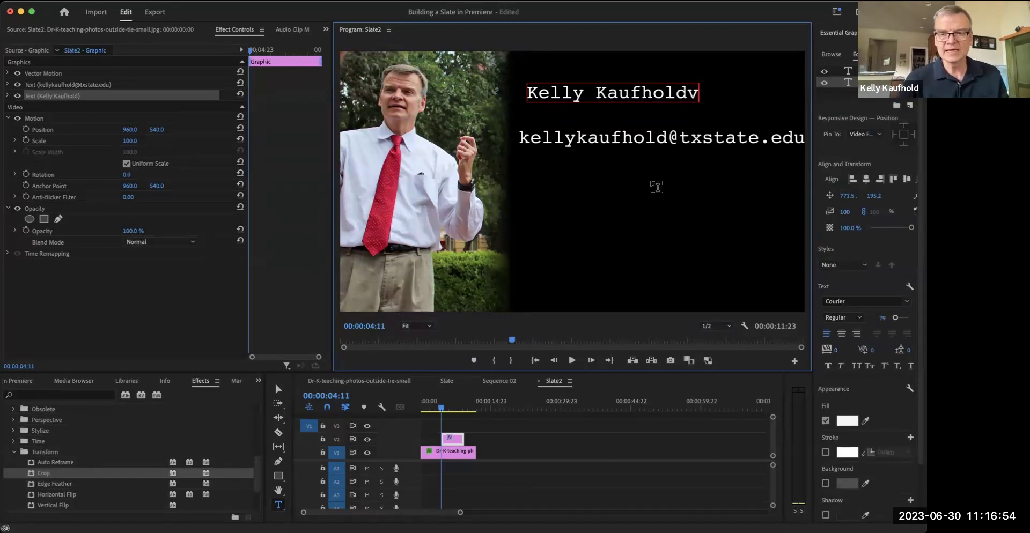
pyautogui.click(629, 188)
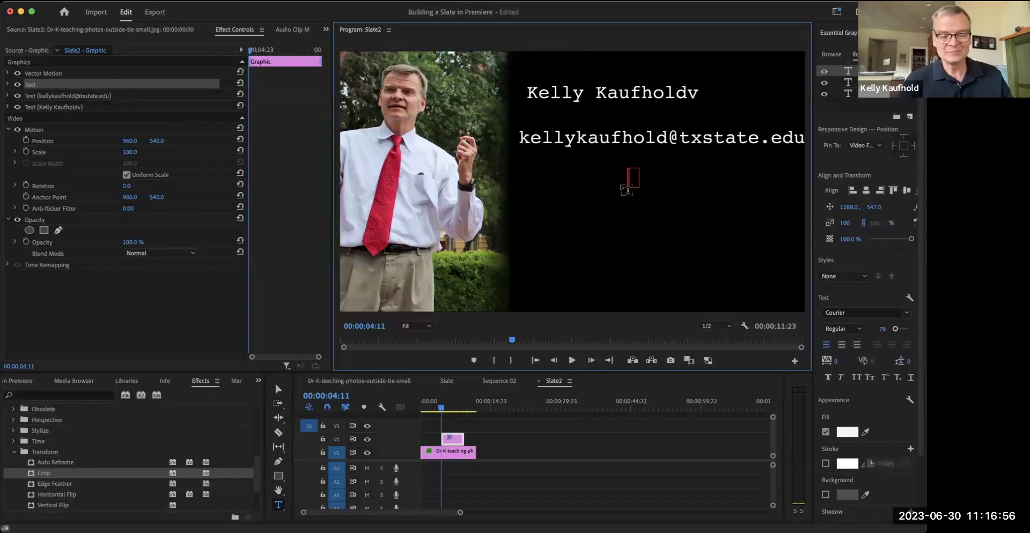
pyautogui.press('Escape')
pyautogui.click(288, 392)
pyautogui.click(575, 203)
pyautogui.press('Escape')
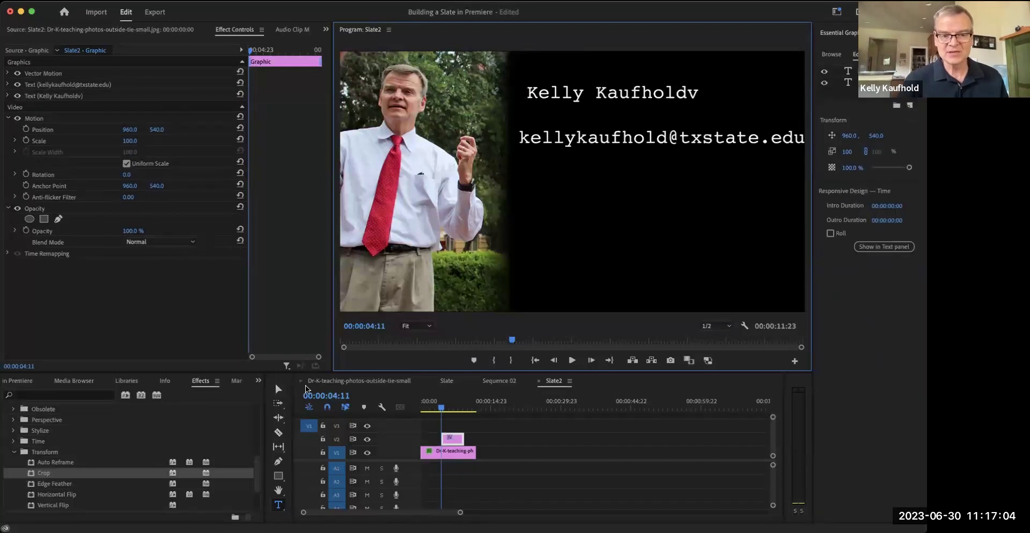
pyautogui.click(278, 389)
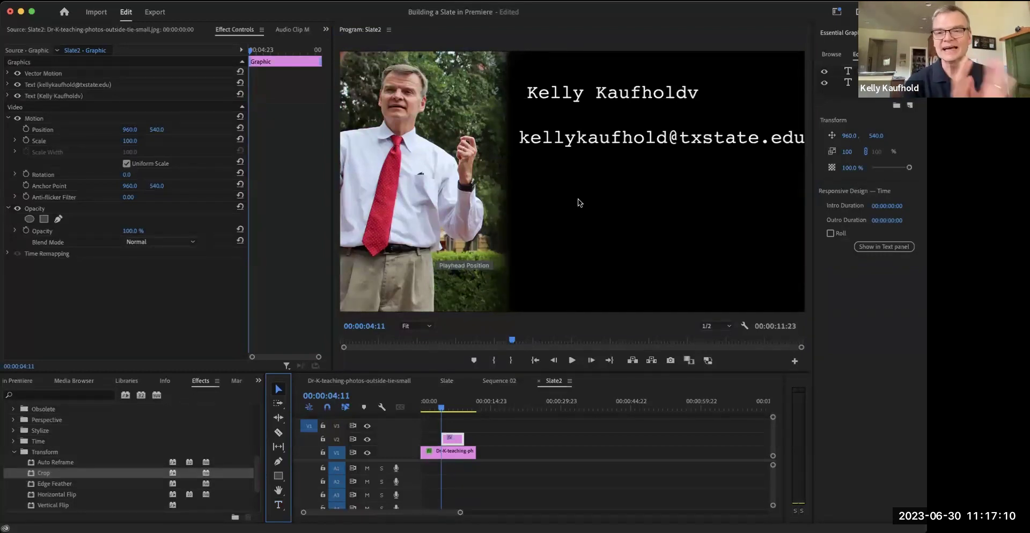
pyautogui.click(627, 94)
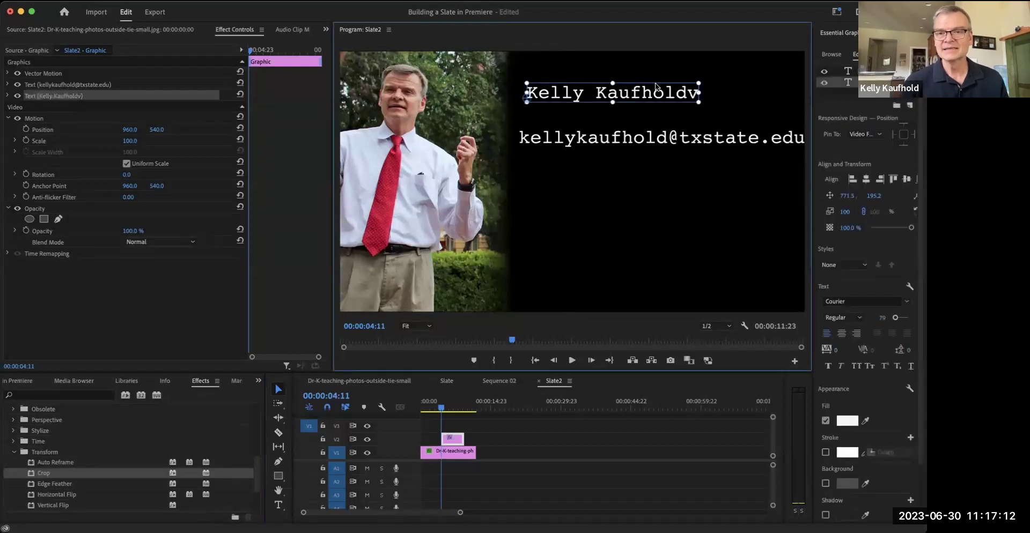
pyautogui.press('t')
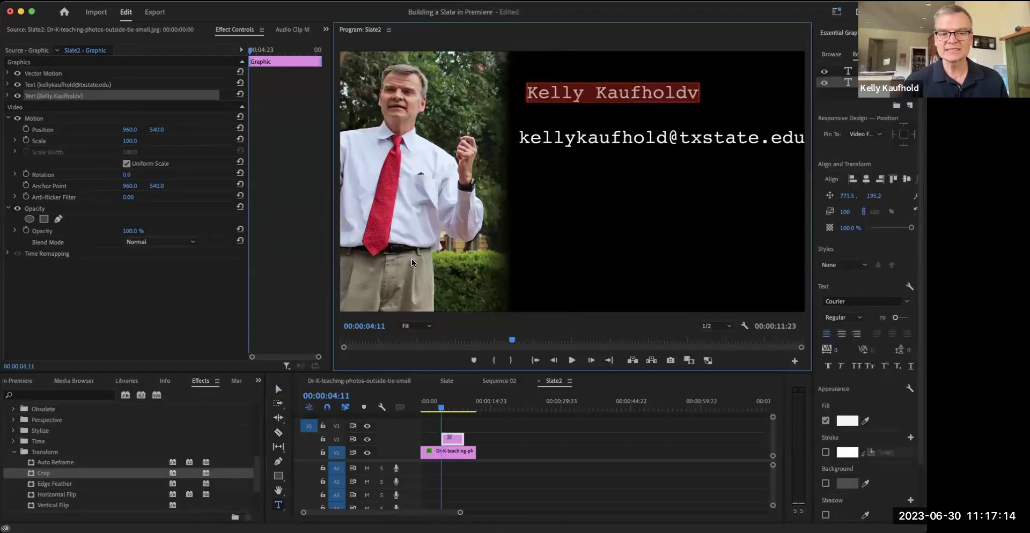
pyautogui.click(666, 94)
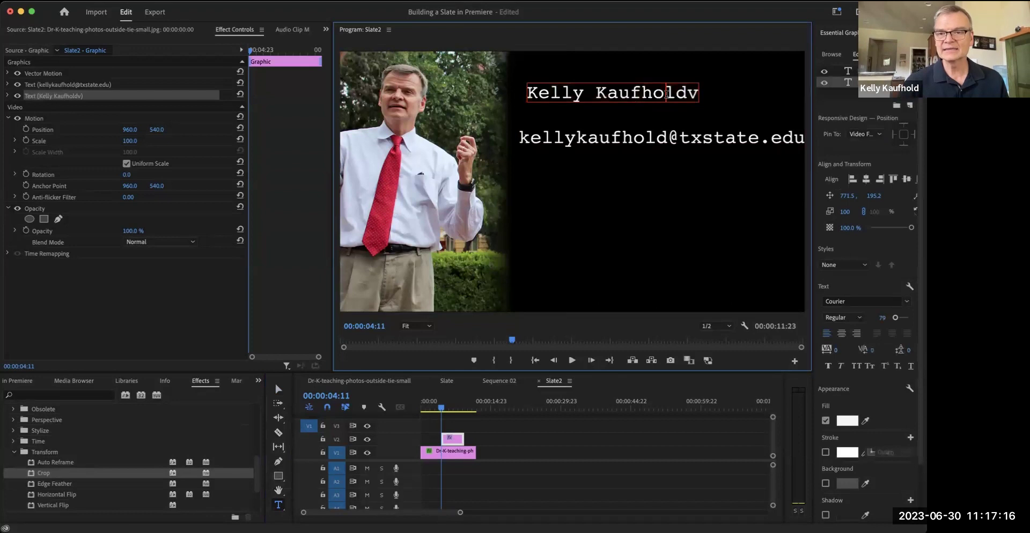
pyautogui.press('Delete')
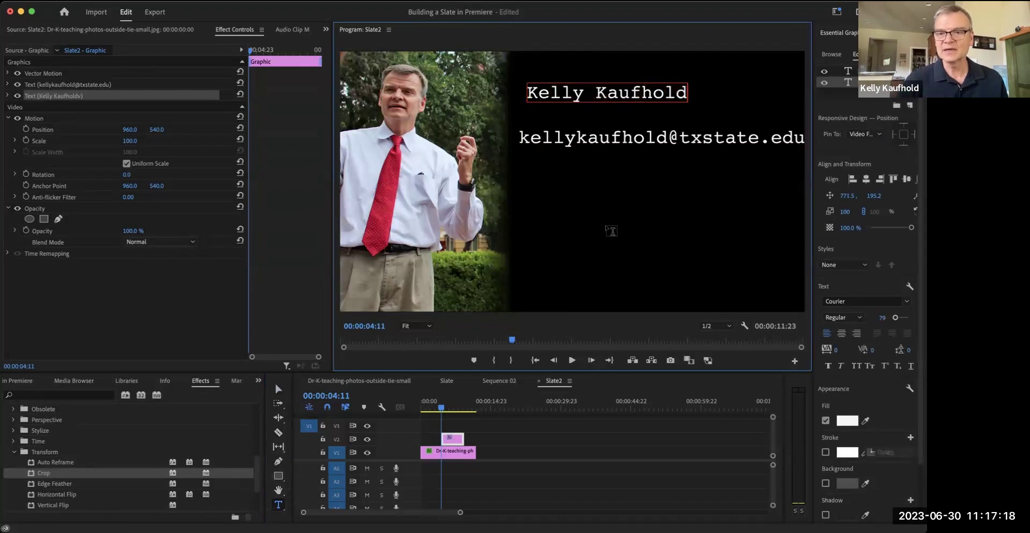
pyautogui.click(610, 230)
pyautogui.press('Escape')
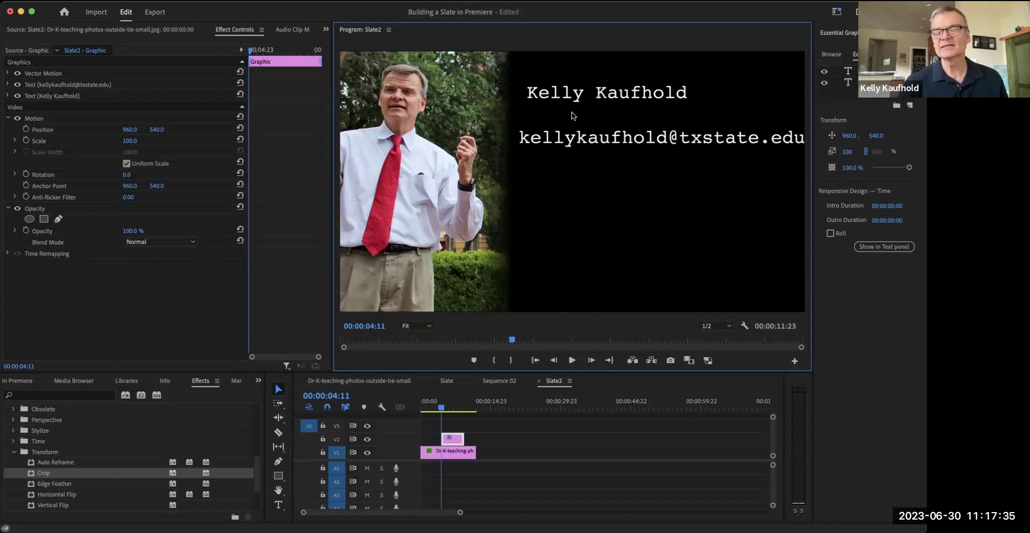
# - Change the e-mail title's font to Comic Sans MS, leaving the name in Courier
pyautogui.click(590, 96)
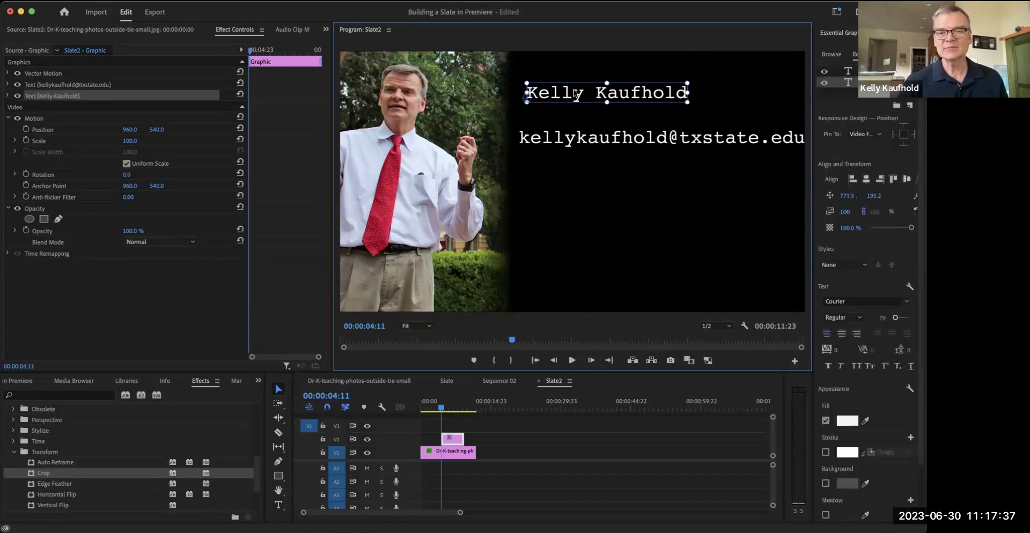
pyautogui.click(583, 167)
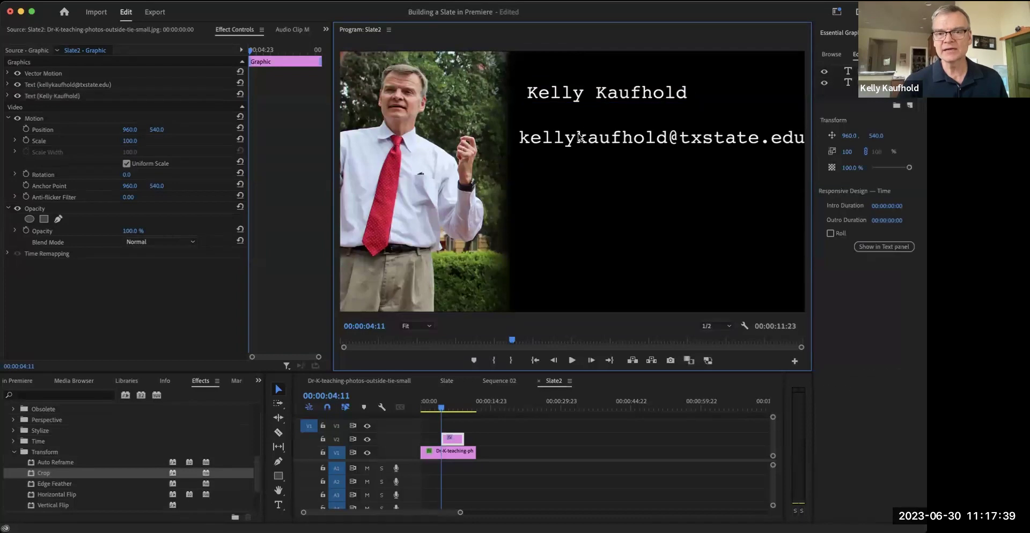
pyautogui.click(579, 138)
pyautogui.doubleClick(579, 138)
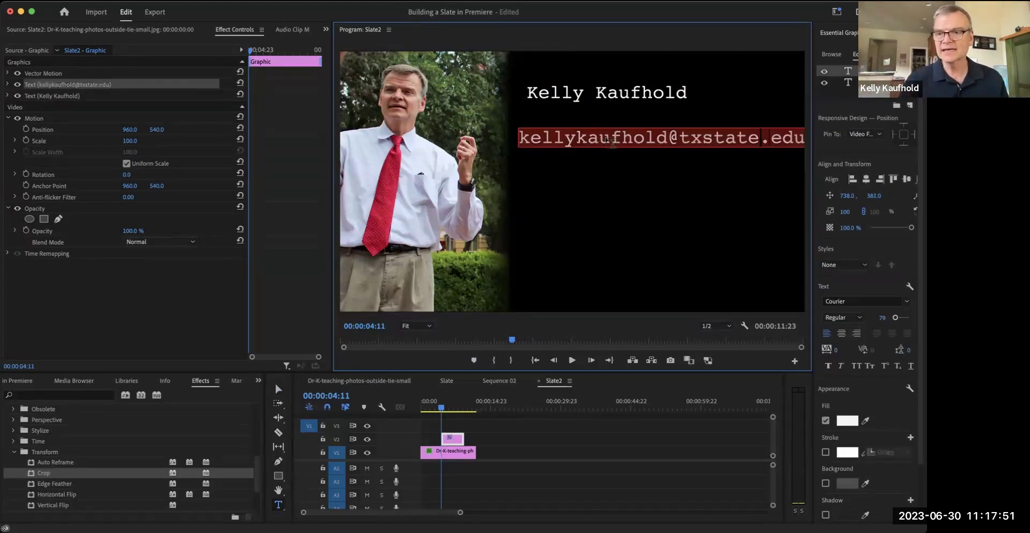
pyautogui.click(906, 300)
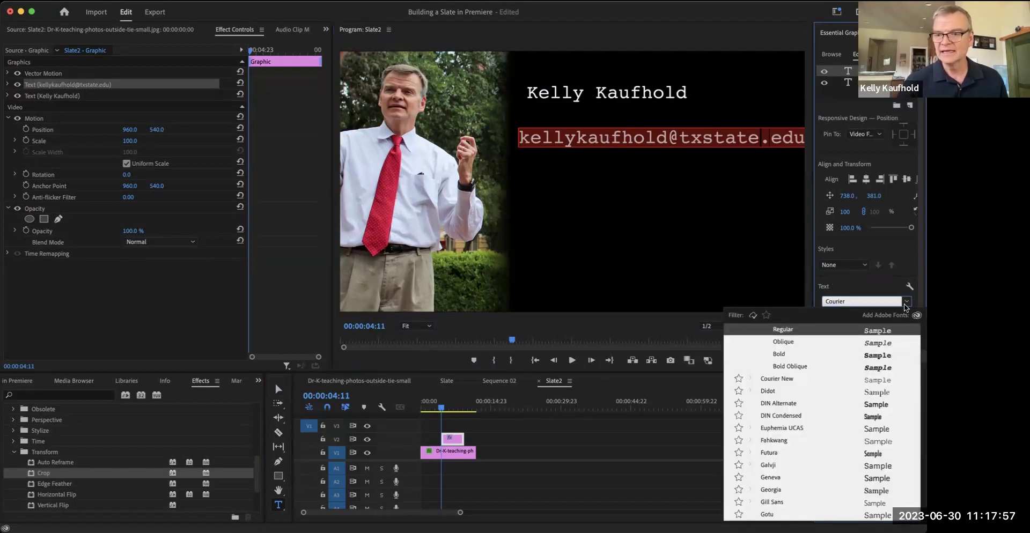
pyautogui.click(893, 302)
pyautogui.click(7, 85)
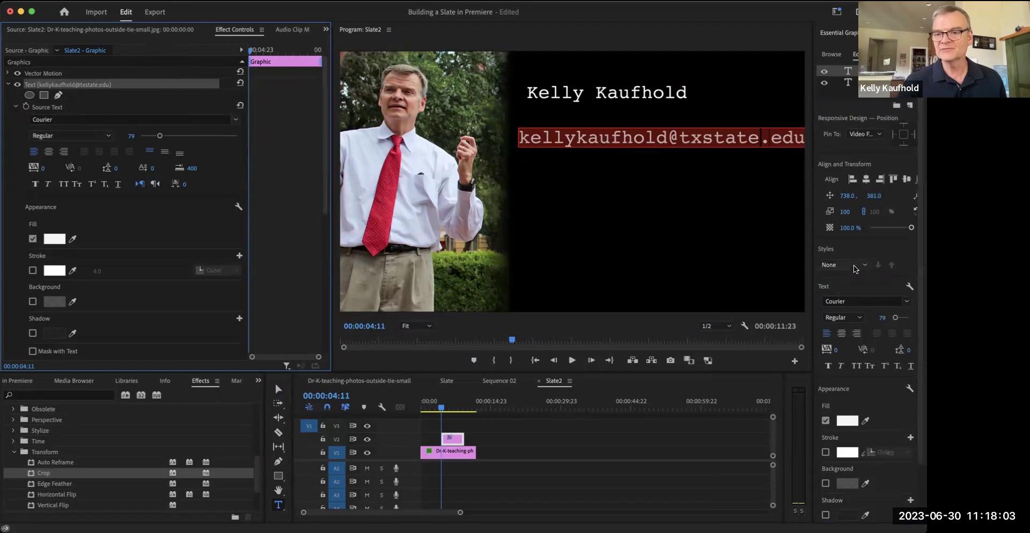
pyautogui.click(235, 125)
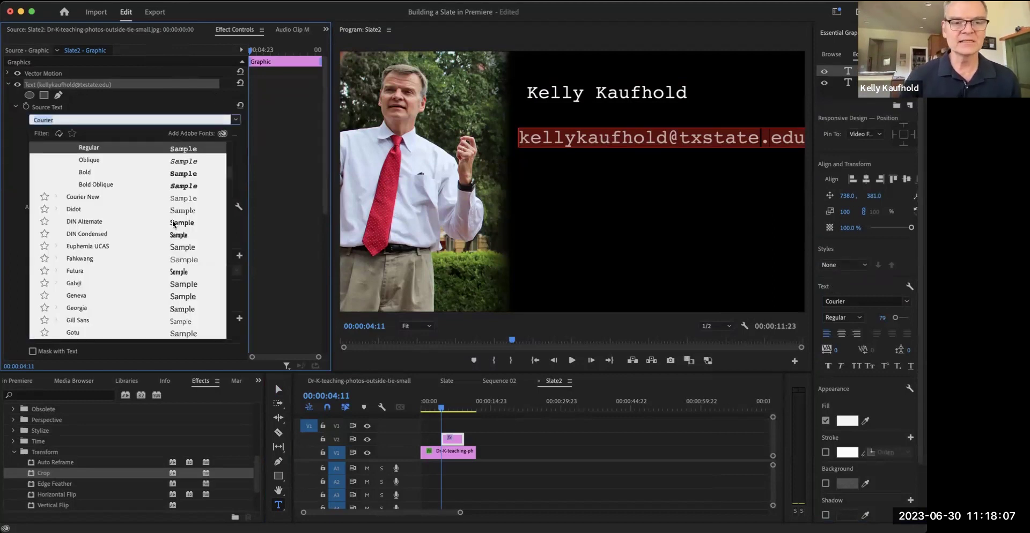
pyautogui.scroll(1, 104, 185)
pyautogui.click(102, 143)
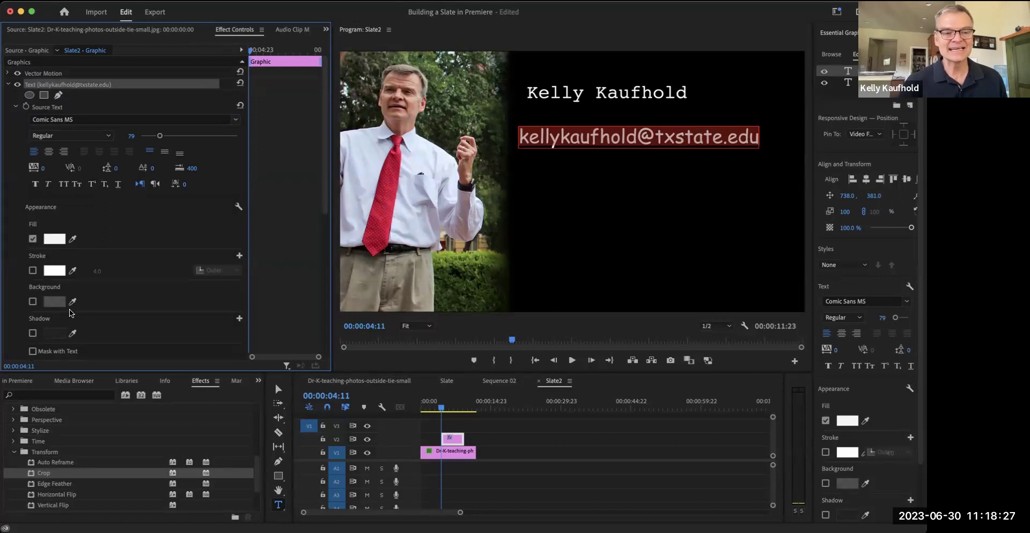
pyautogui.click(32, 333)
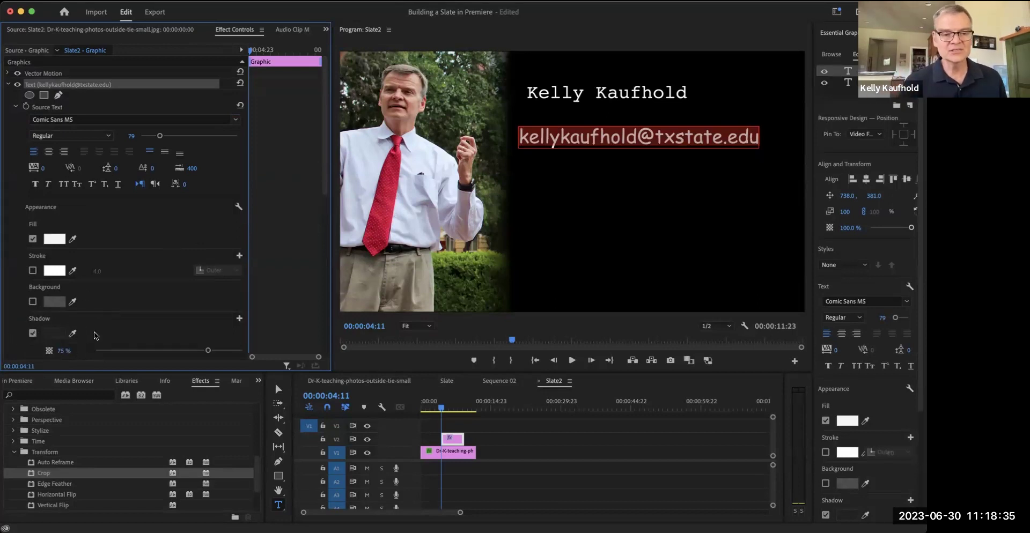
# - Give the e-mail title a dark red drop shadow at nearly full opacity
pyautogui.click(60, 334)
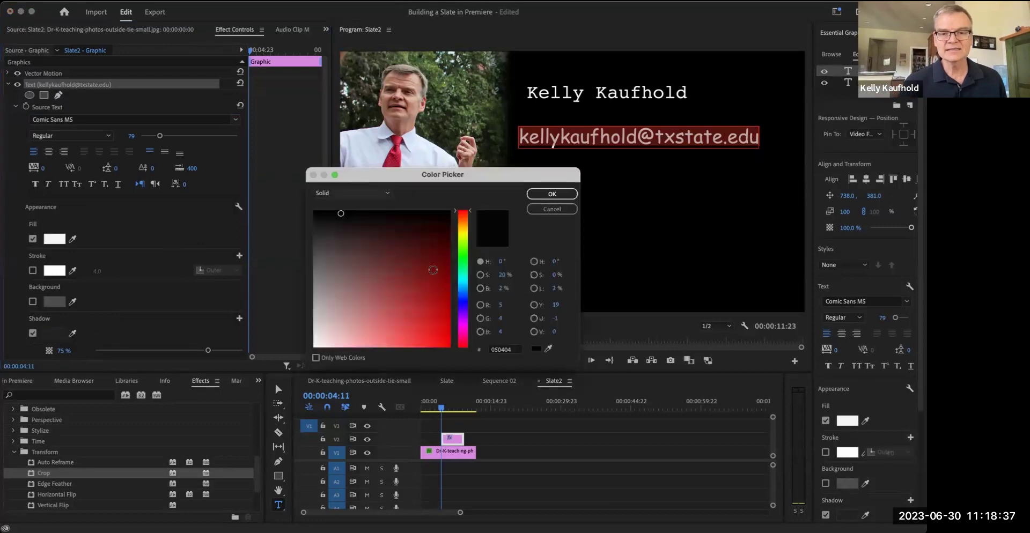
pyautogui.click(446, 238)
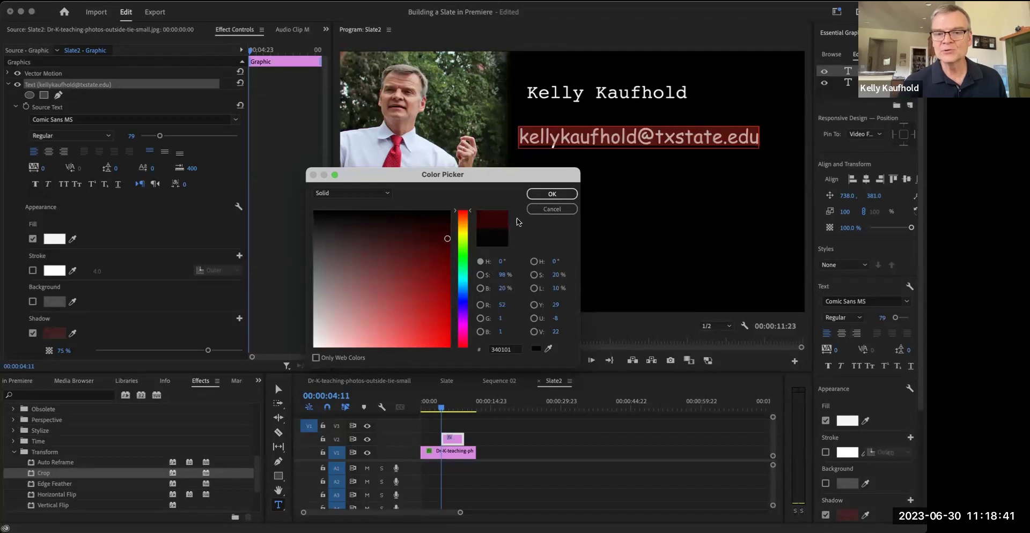
pyautogui.click(552, 193)
pyautogui.click(573, 195)
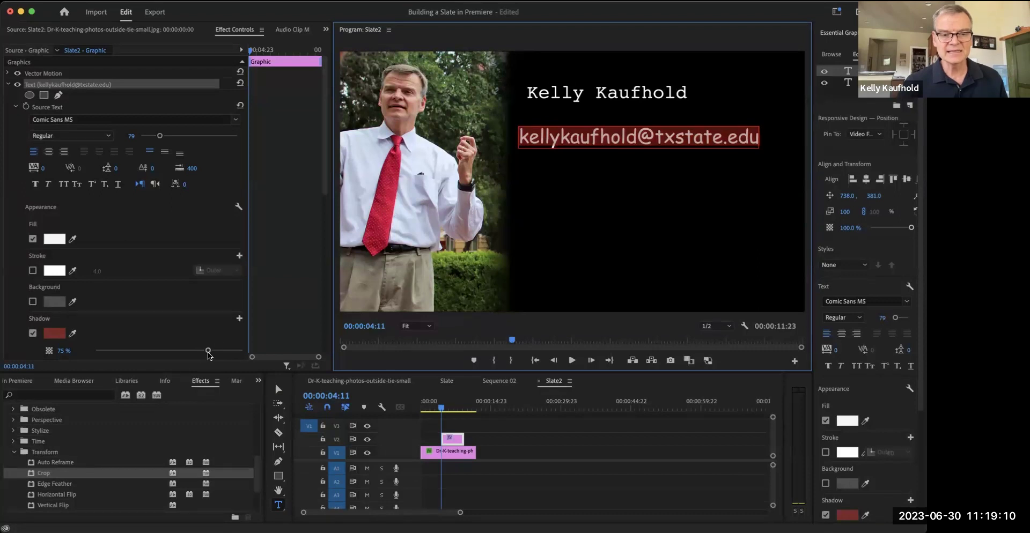
pyautogui.moveTo(208, 351); pyautogui.dragTo(132, 352)
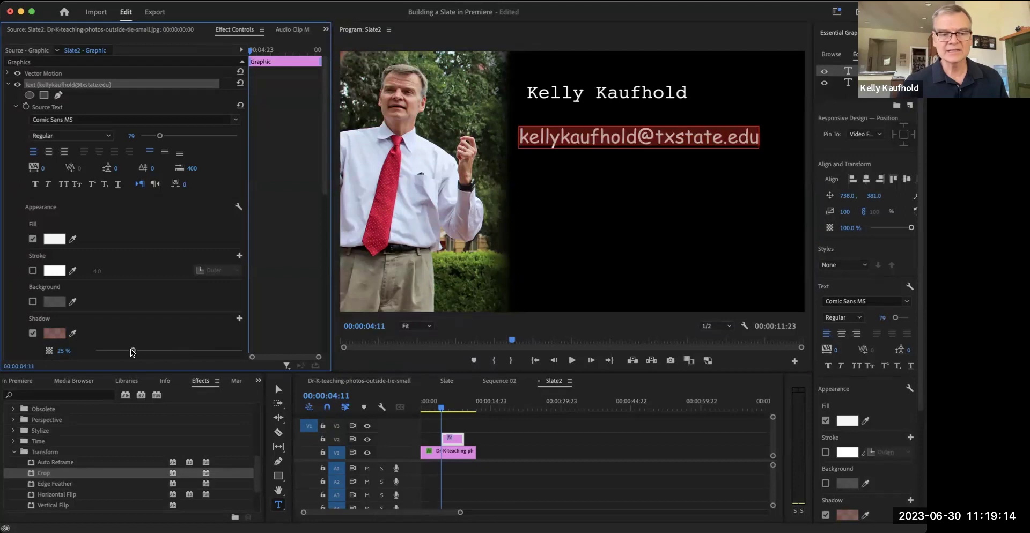
pyautogui.moveTo(133, 353); pyautogui.dragTo(153, 344)
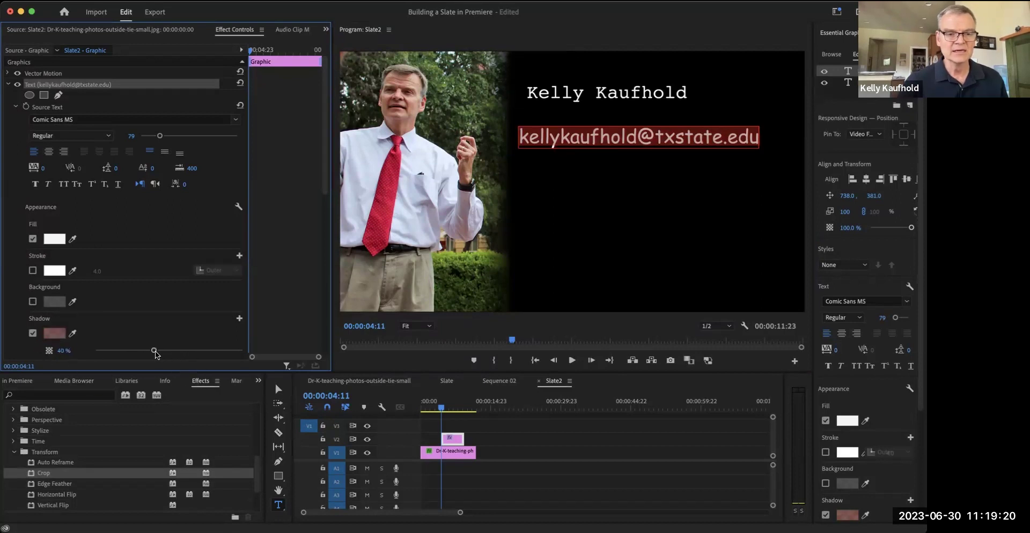
pyautogui.moveTo(154, 353); pyautogui.dragTo(232, 351)
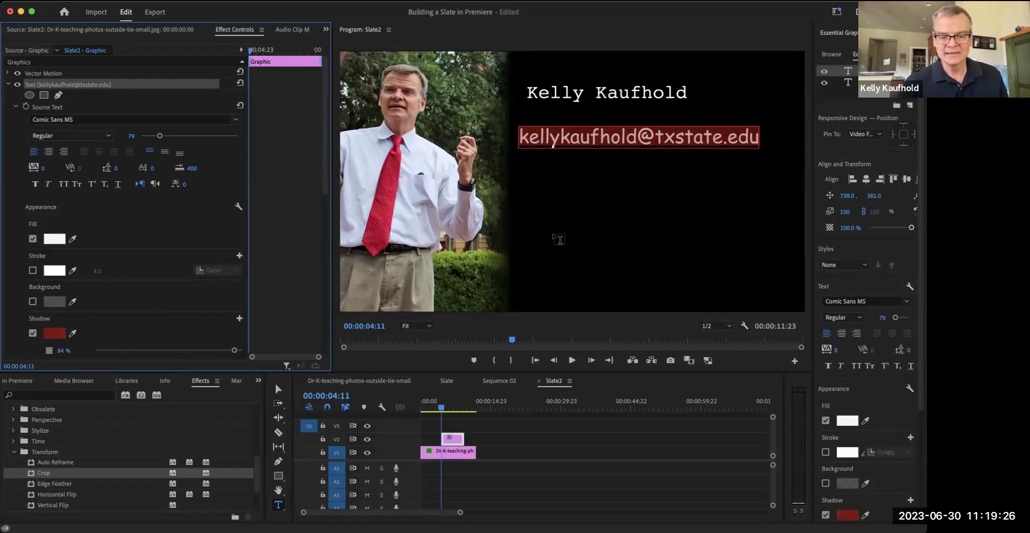
pyautogui.press('v')
pyautogui.click(590, 257)
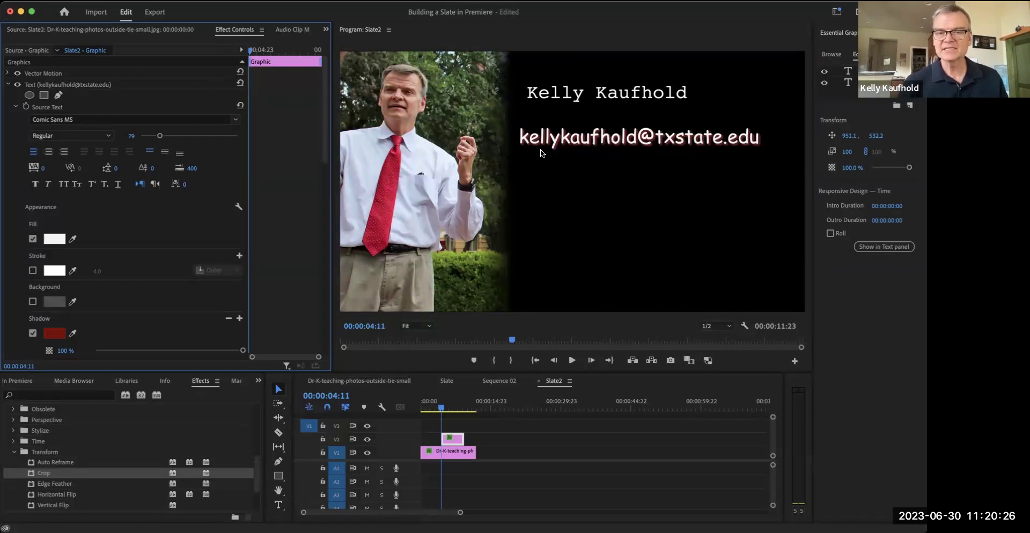
# - Give the name title a 7A0202 red drop shadow at 100% opacity, matching the email title
pyautogui.doubleClick(555, 91)
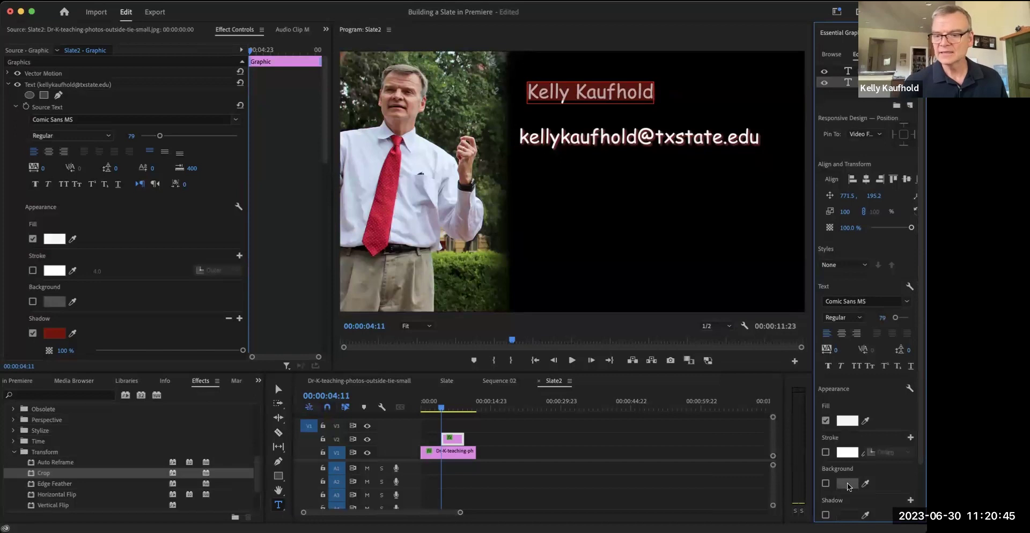
pyautogui.click(825, 484)
pyautogui.click(826, 484)
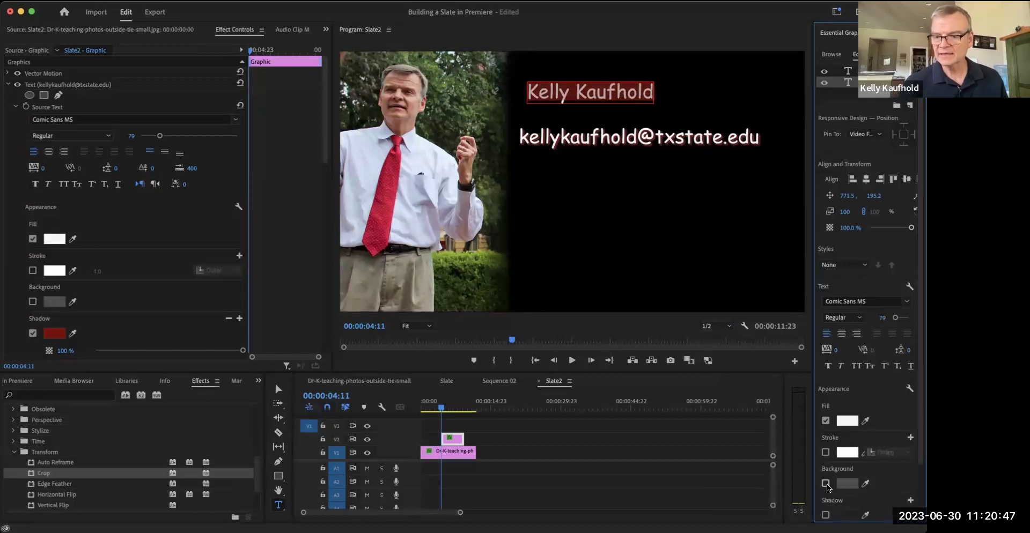
pyautogui.click(826, 514)
pyautogui.scroll(-3, 837, 499)
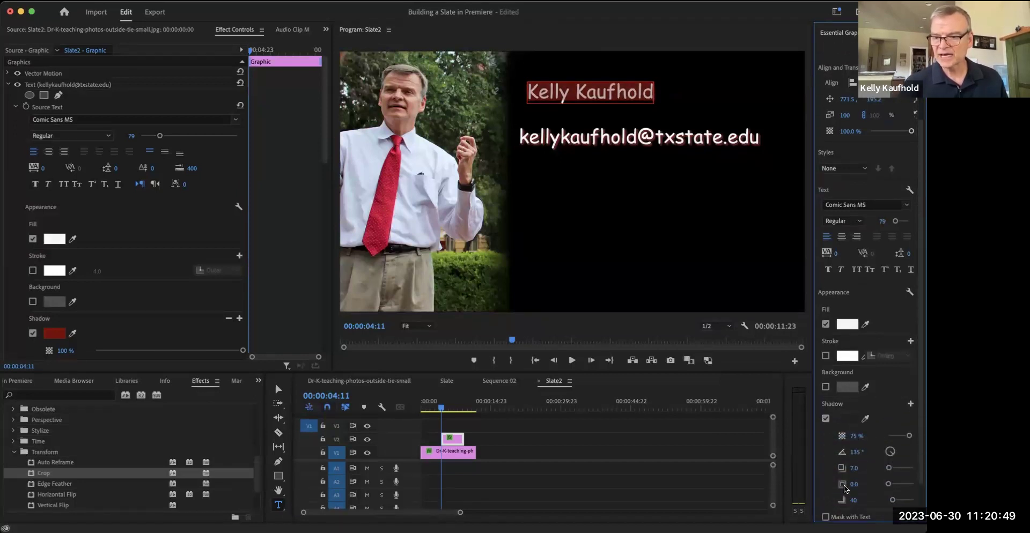
pyautogui.click(847, 418)
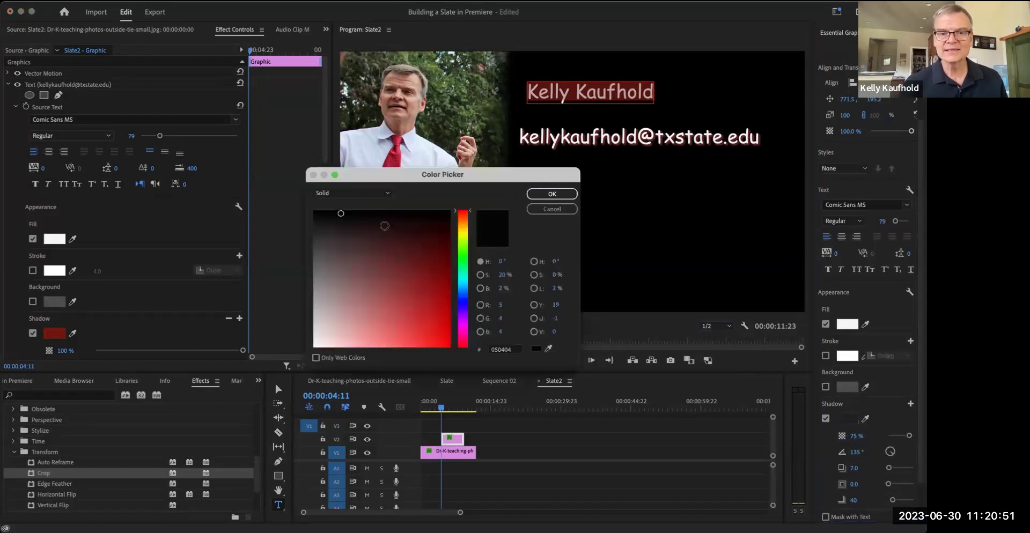
pyautogui.click(447, 276)
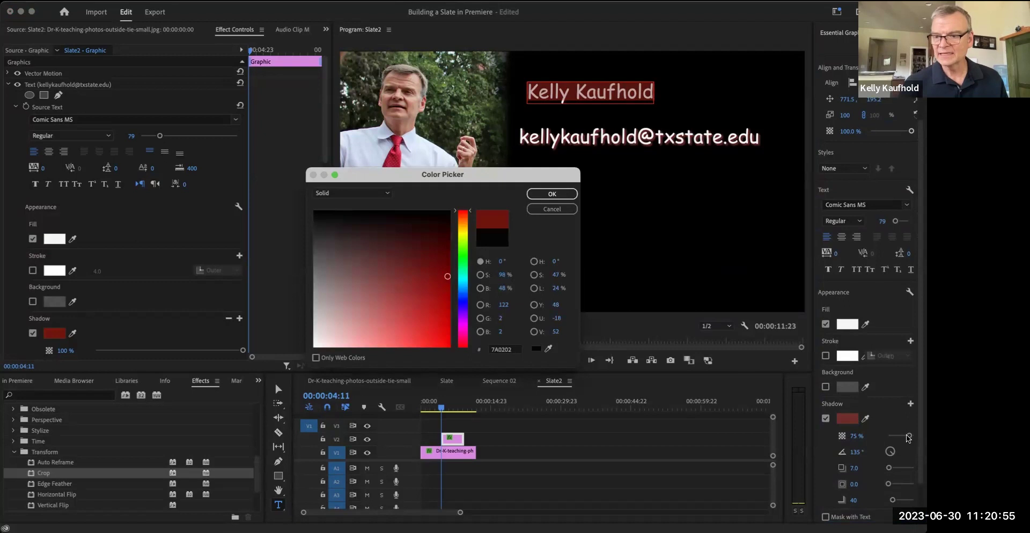
pyautogui.press('Return')
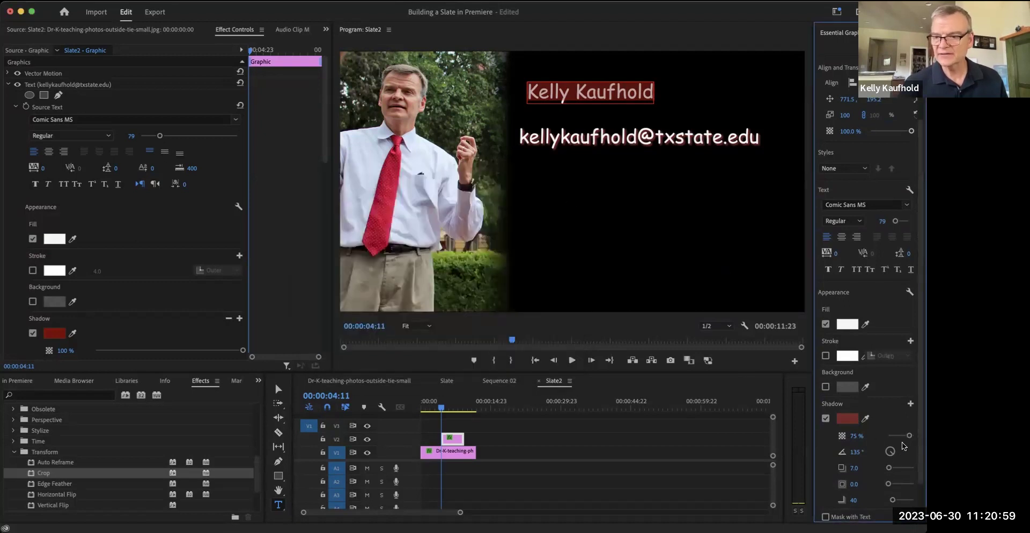
pyautogui.moveTo(909, 435); pyautogui.dragTo(919, 438)
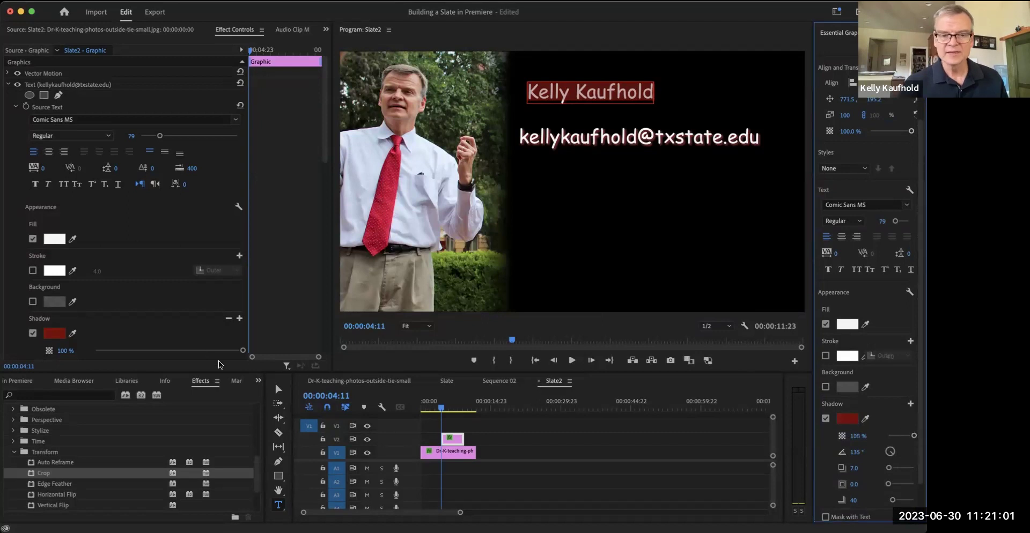
pyautogui.click(278, 390)
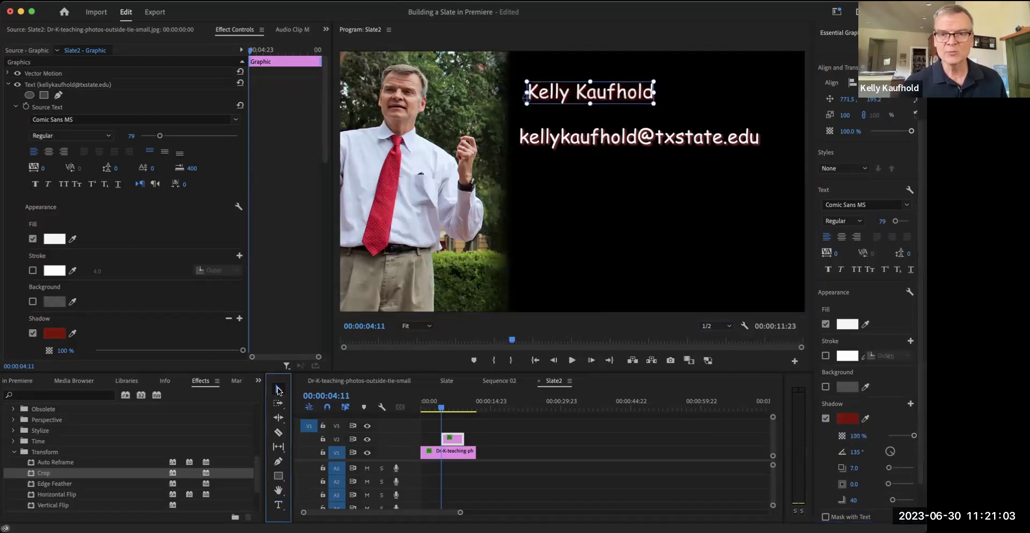
pyautogui.click(642, 214)
# - Select the email title and show its Transform properties in Effect Controls
pyautogui.click(594, 99)
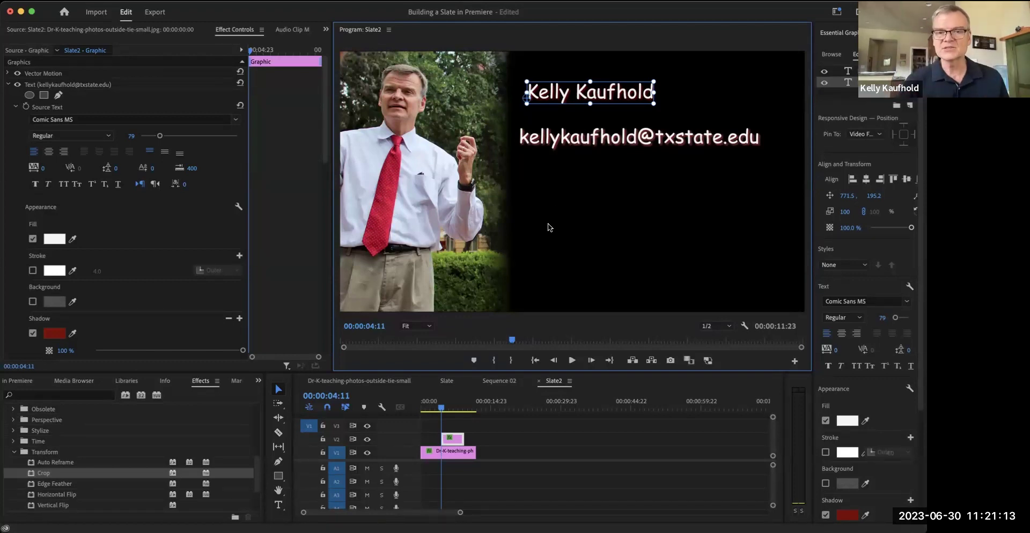
pyautogui.click(574, 142)
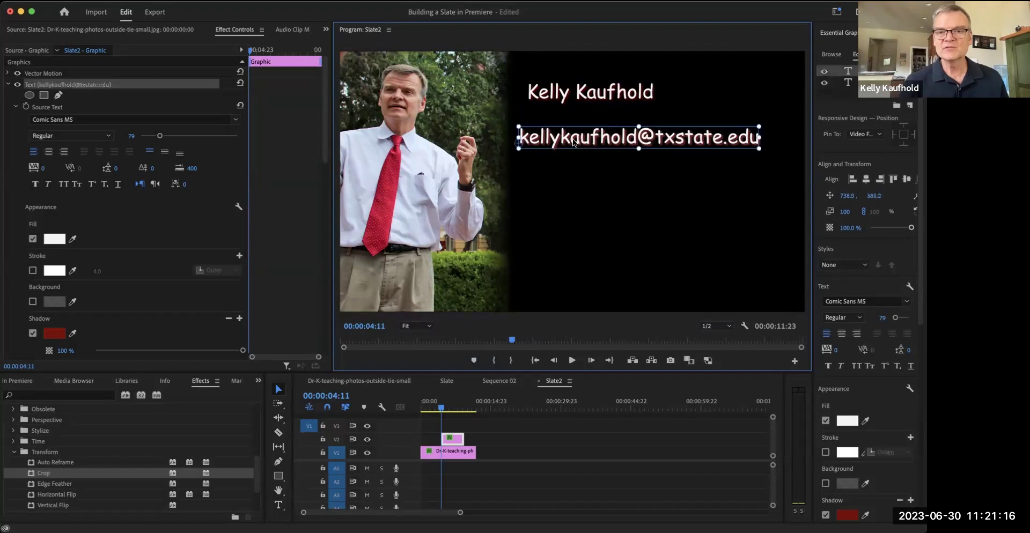
pyautogui.click(8, 84)
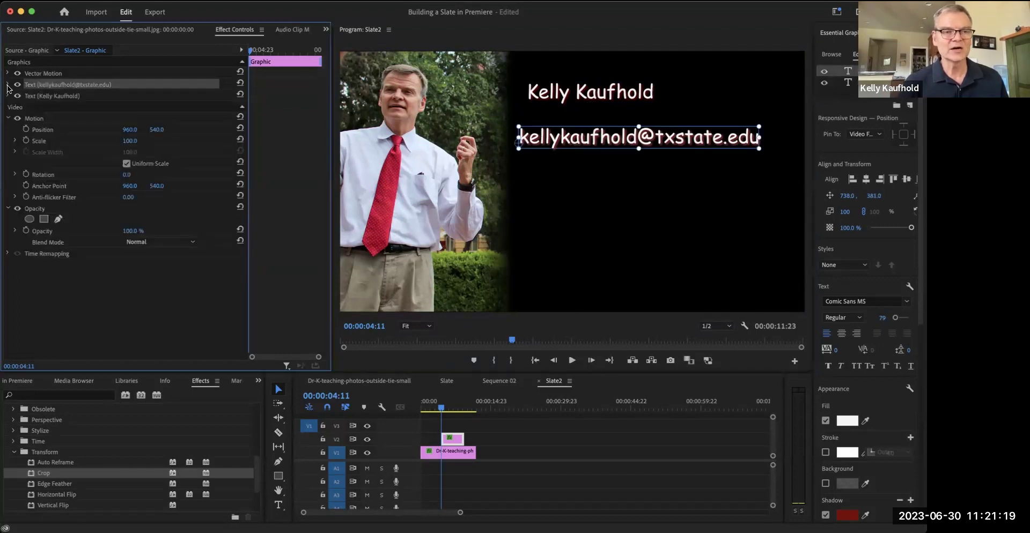
pyautogui.click(9, 85)
pyautogui.scroll(-5, 116, 229)
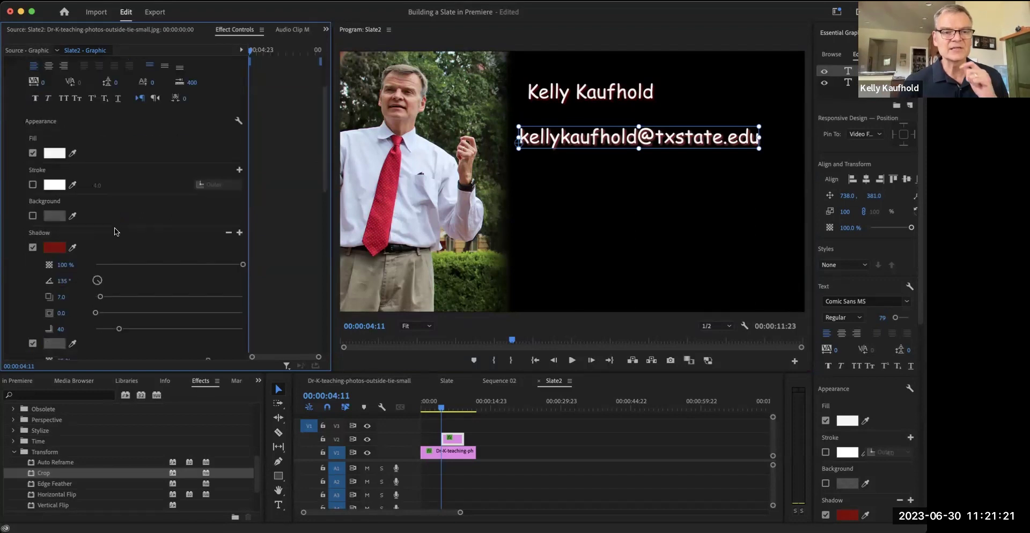
pyautogui.scroll(5, 114, 226)
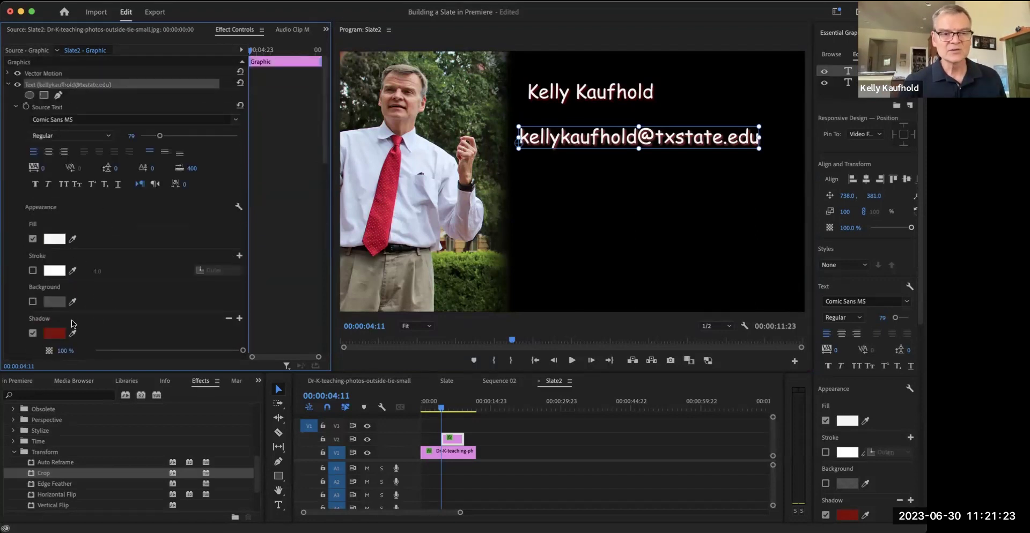
pyautogui.click(8, 85)
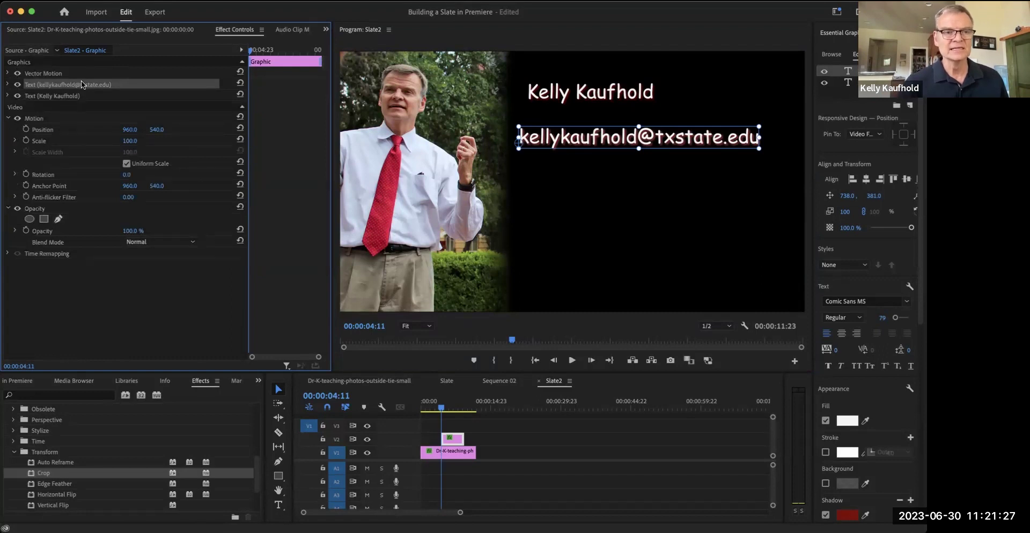
pyautogui.click(9, 85)
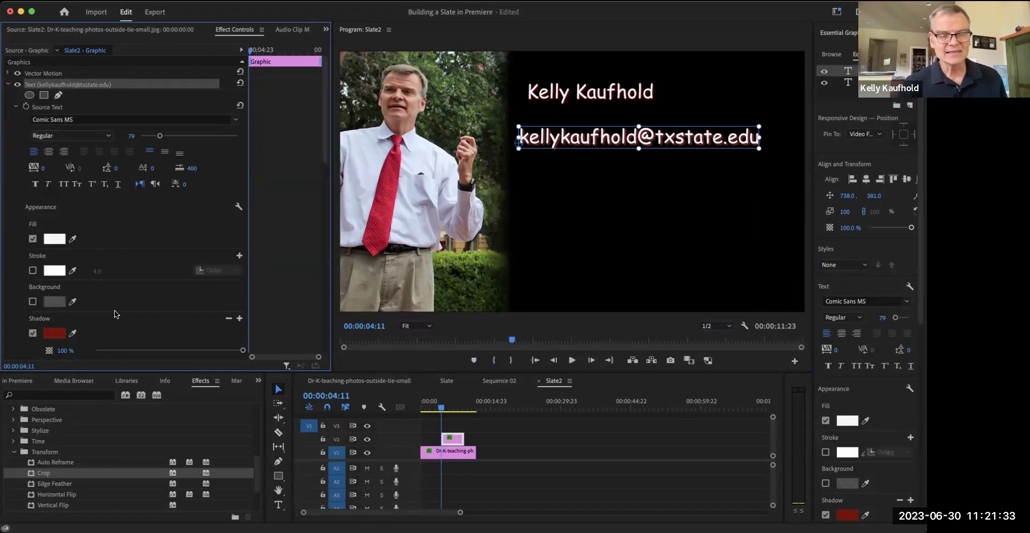
pyautogui.scroll(-1, 125, 305)
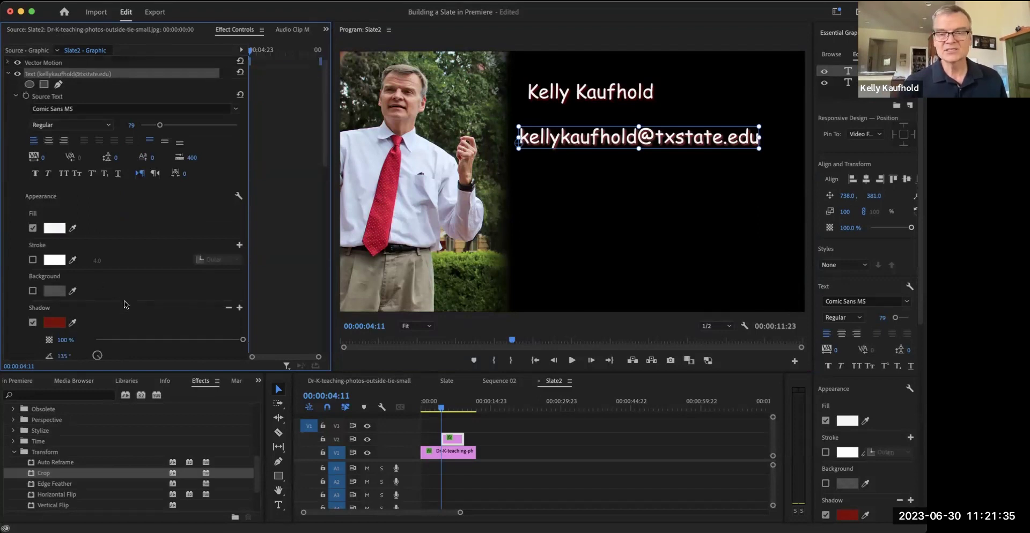
pyautogui.scroll(-15, 129, 261)
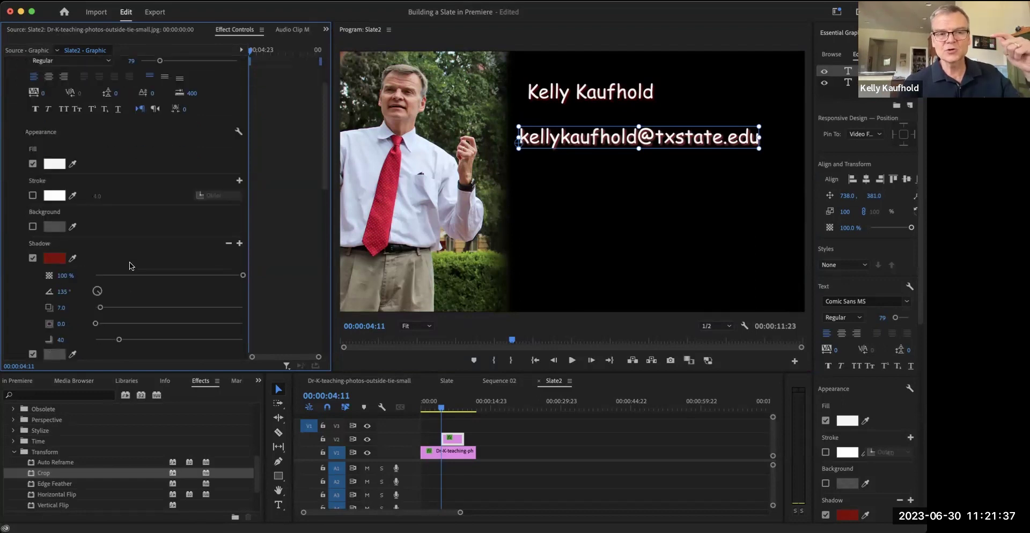
pyautogui.scroll(-10, 130, 253)
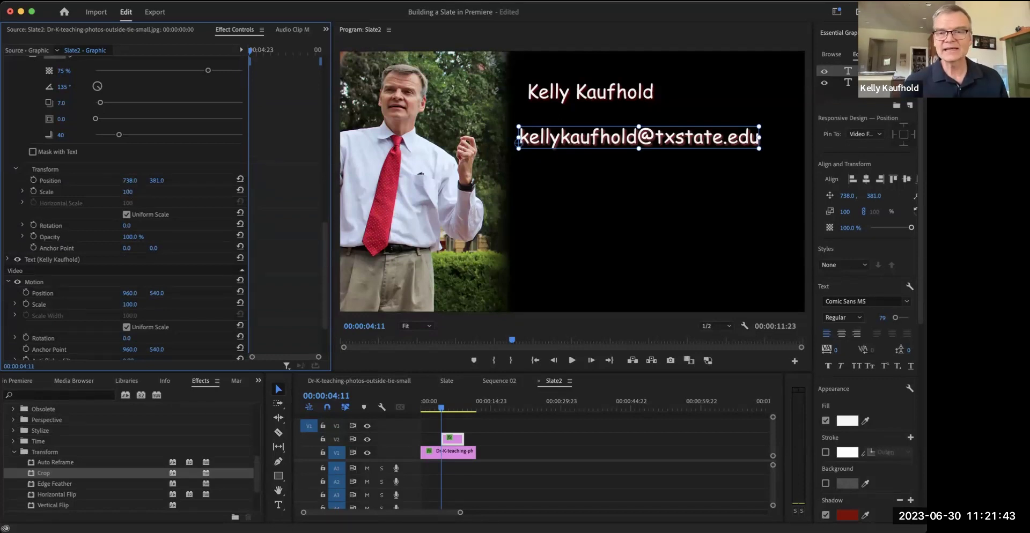
# - Set the email title's scale to 115
pyautogui.moveTo(128, 192); pyautogui.dragTo(134, 192)
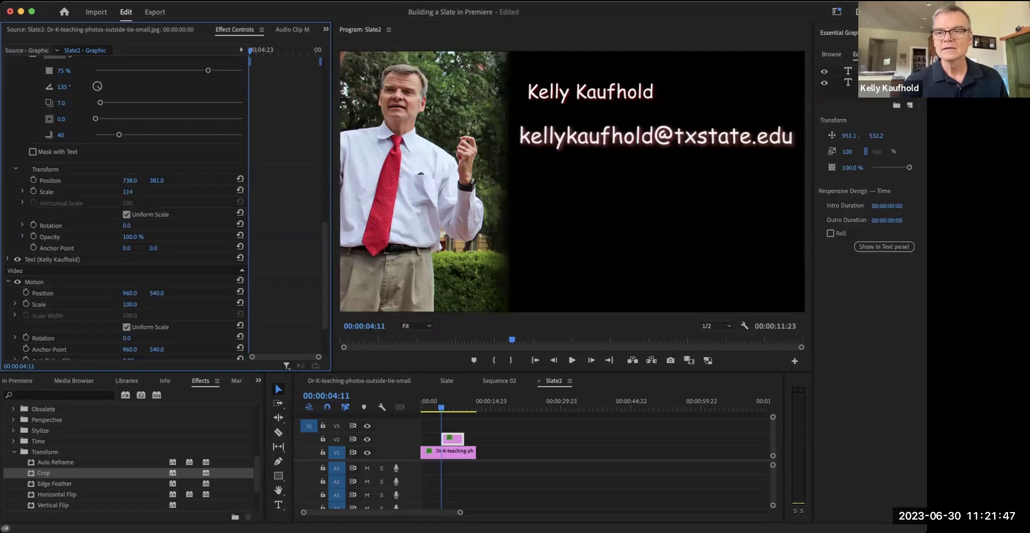
pyautogui.click(137, 193)
pyautogui.write('115')
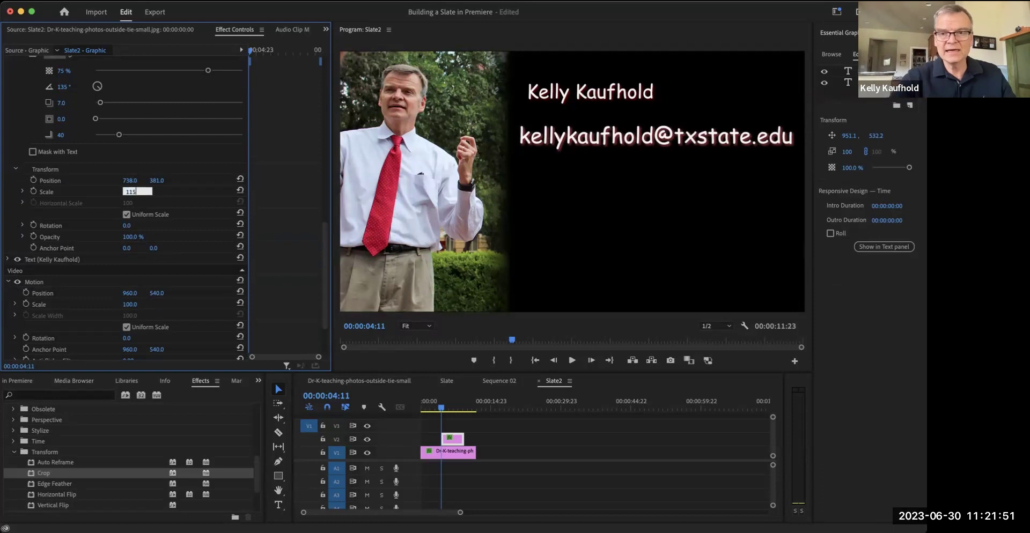
pyautogui.press('Return')
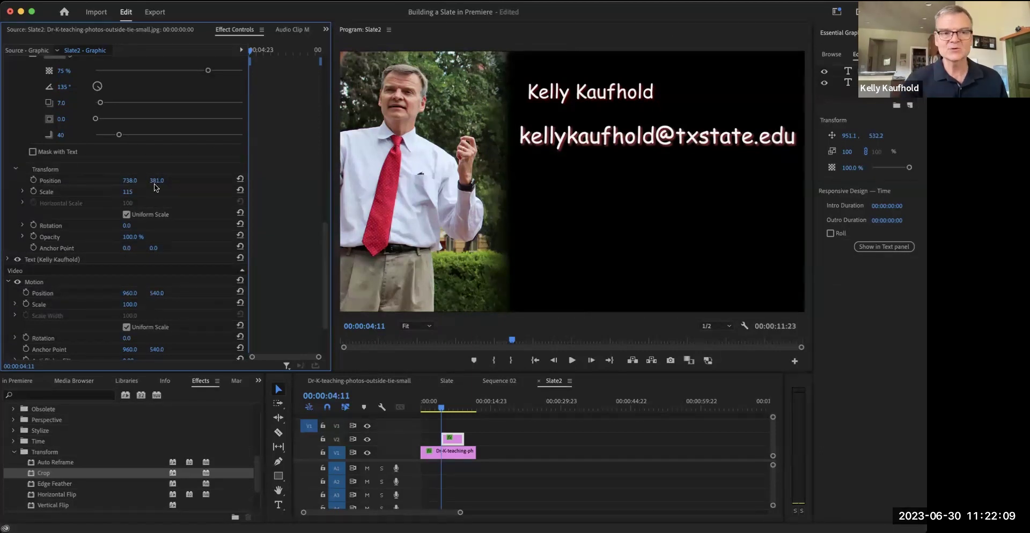
# - Move the email title lower on the slate by scrubbing its Position Y
pyautogui.moveTo(154, 182); pyautogui.dragTo(344, 183)
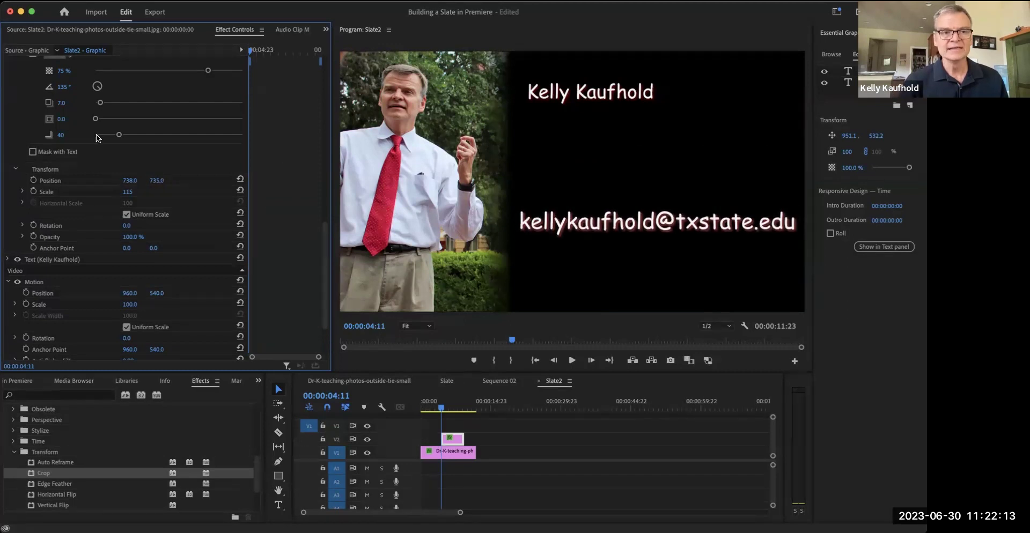
pyautogui.scroll(10, 19, 119)
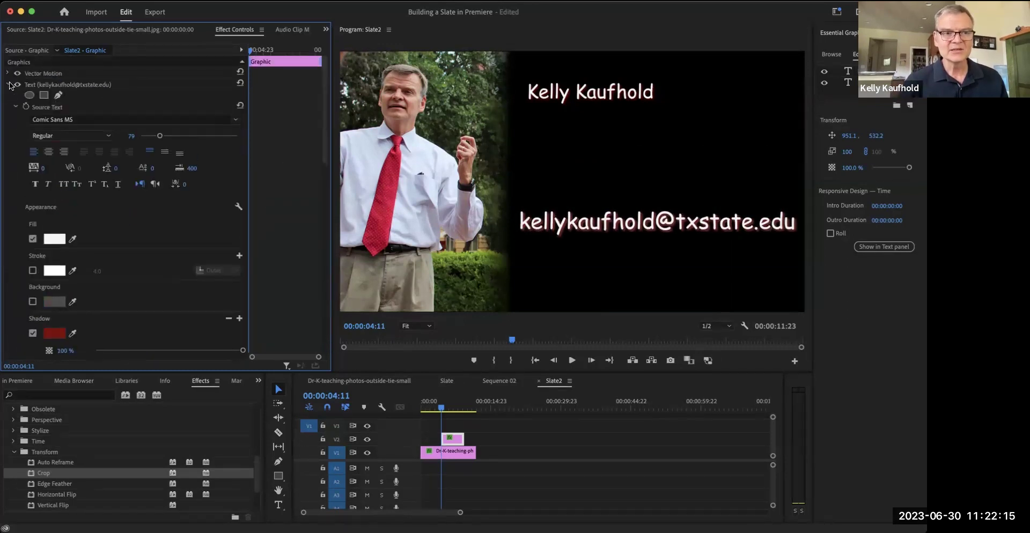
pyautogui.click(9, 85)
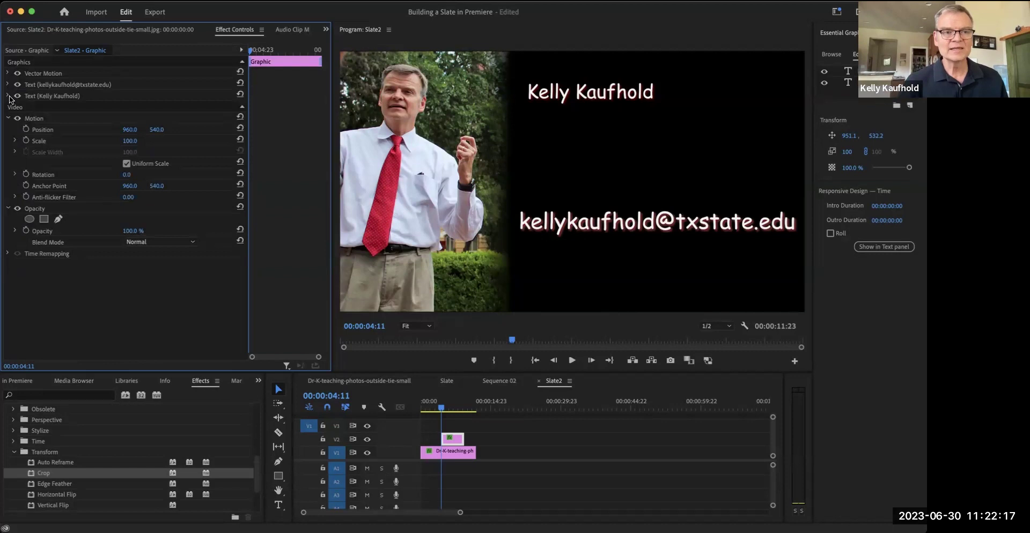
# - Scale the name title to 120 and move it down and slightly left to 733.5, 421.2
pyautogui.click(7, 96)
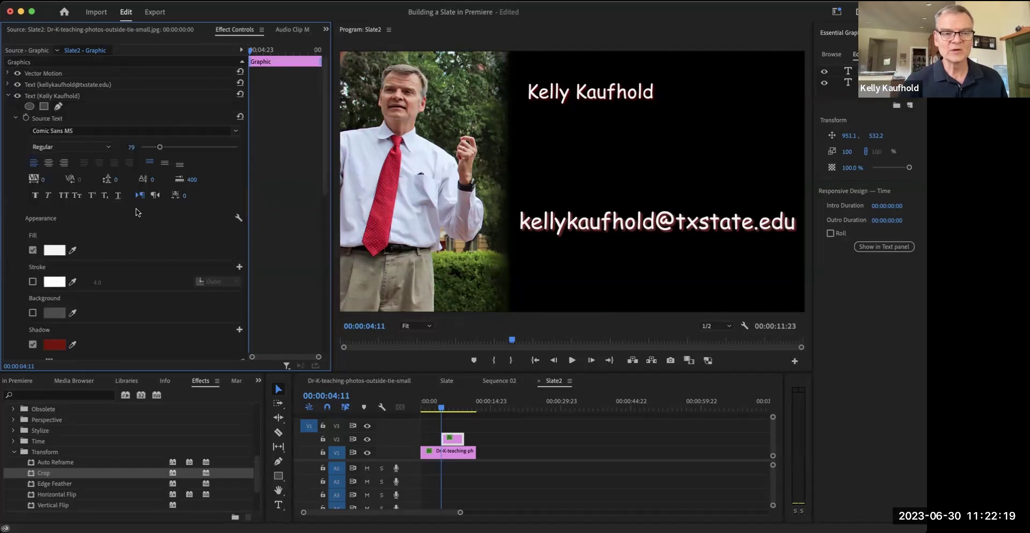
pyautogui.scroll(-10, 137, 208)
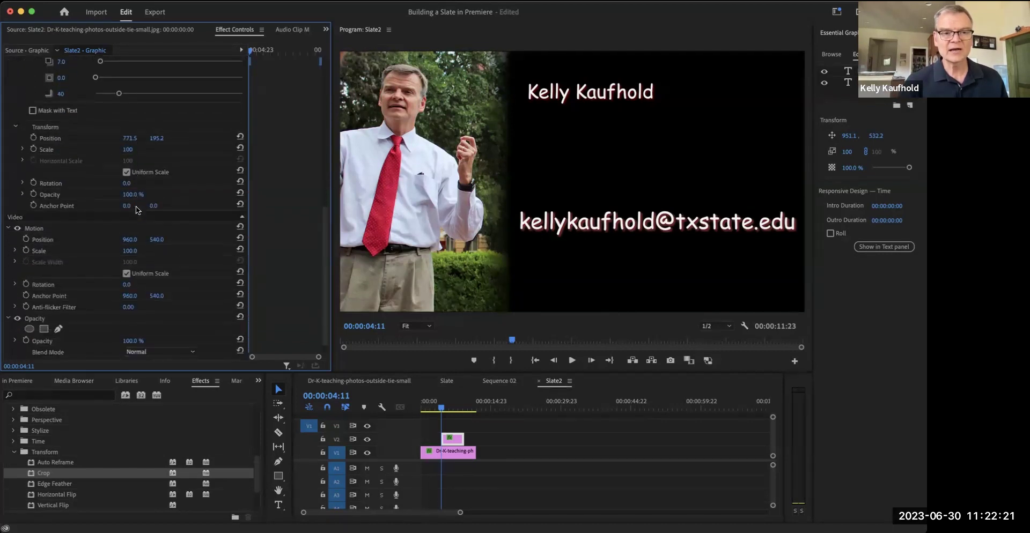
pyautogui.click(126, 149)
pyautogui.write('120')
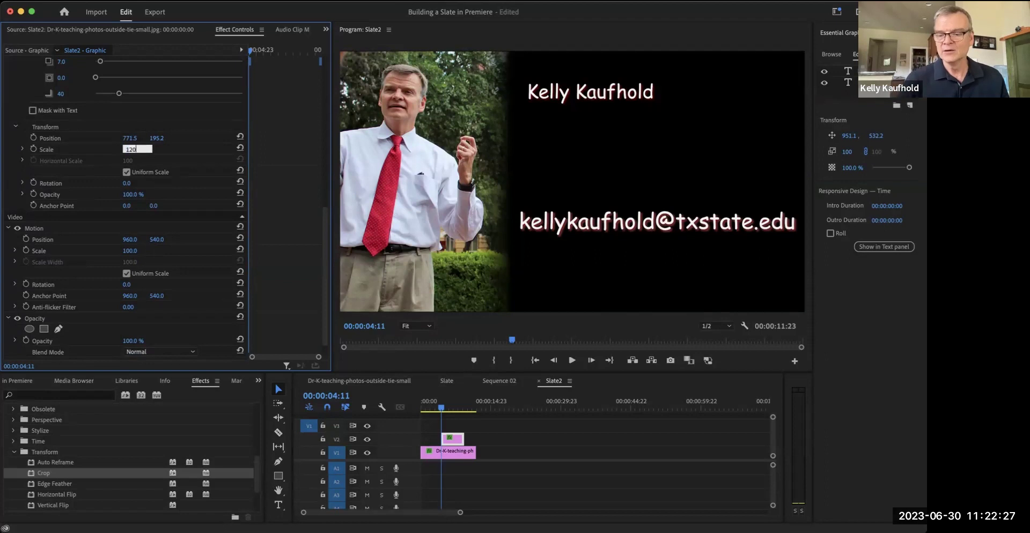
pyautogui.press('Return')
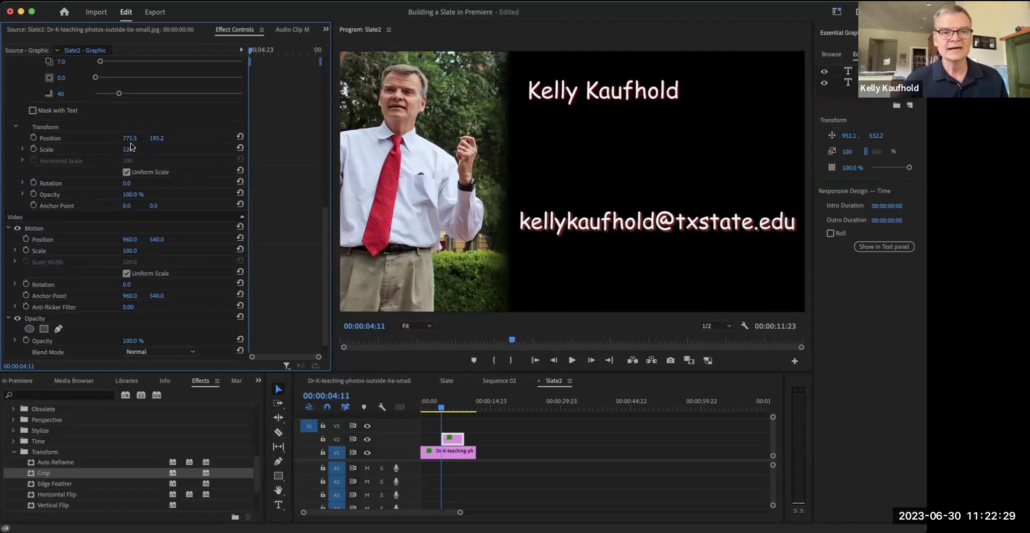
pyautogui.moveTo(157, 138); pyautogui.dragTo(223, 137)
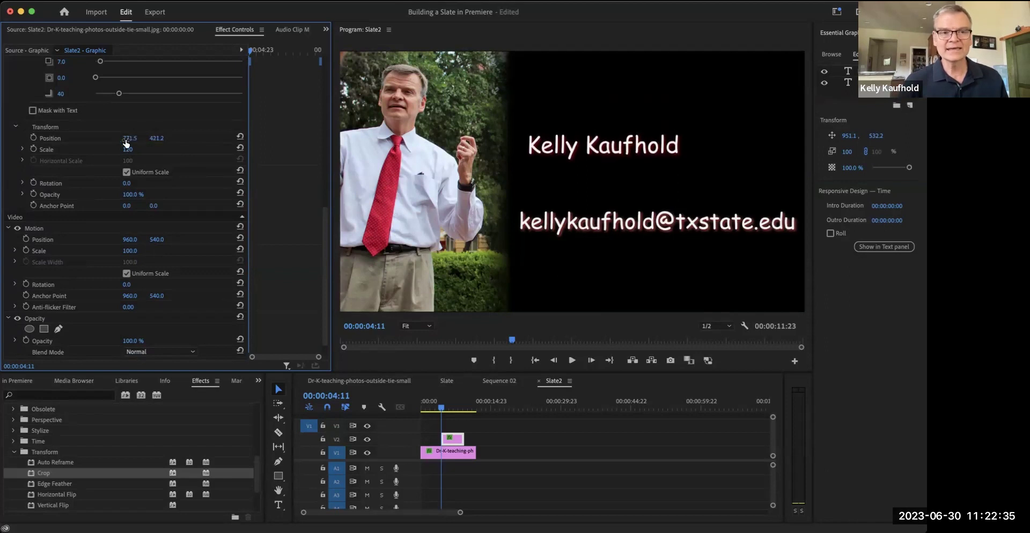
pyautogui.moveTo(129, 138); pyautogui.dragTo(126, 138)
pyautogui.click(604, 465)
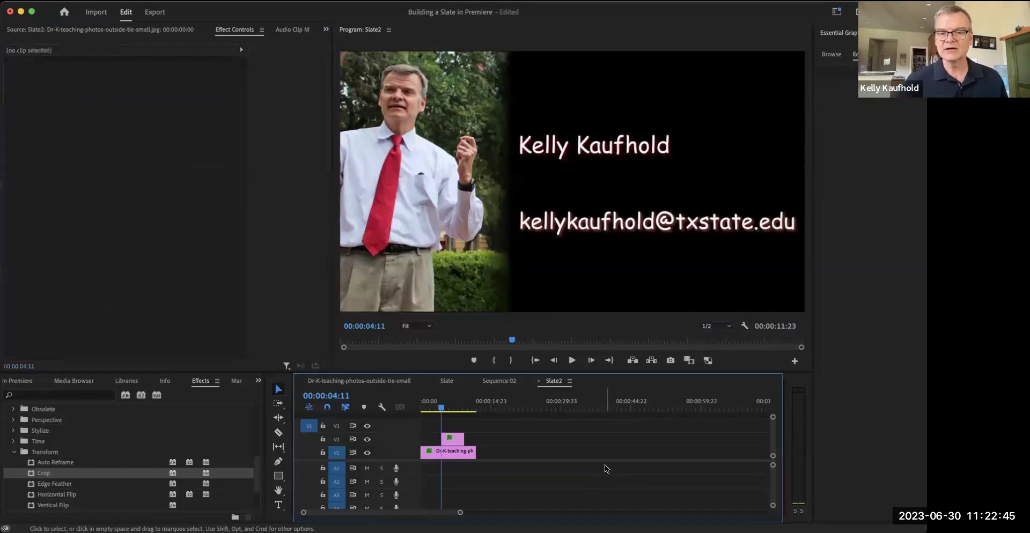
# - Extend the V2 title clip back to 00:00 so it spans the photo clip's full length
pyautogui.moveTo(457, 401); pyautogui.dragTo(452, 397)
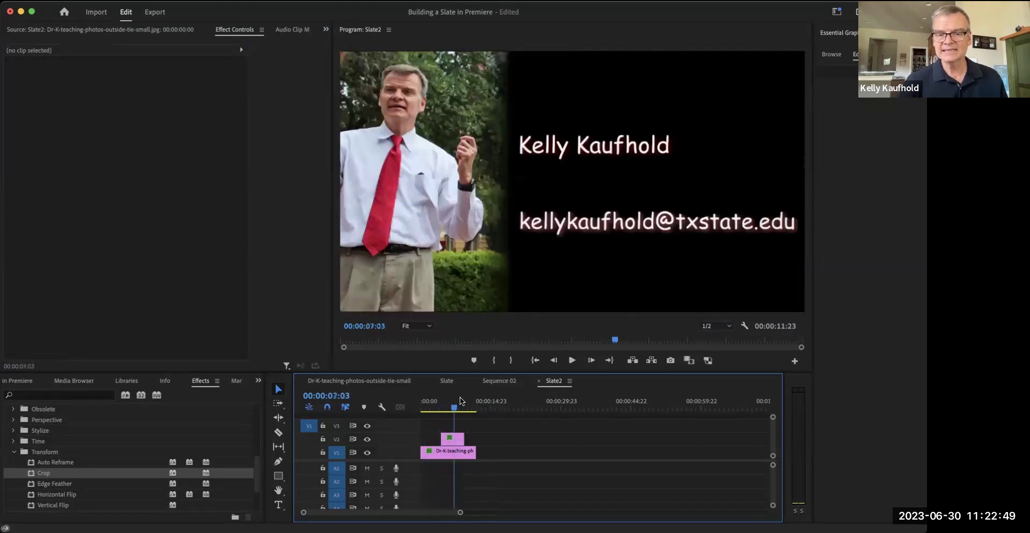
pyautogui.click(441, 401)
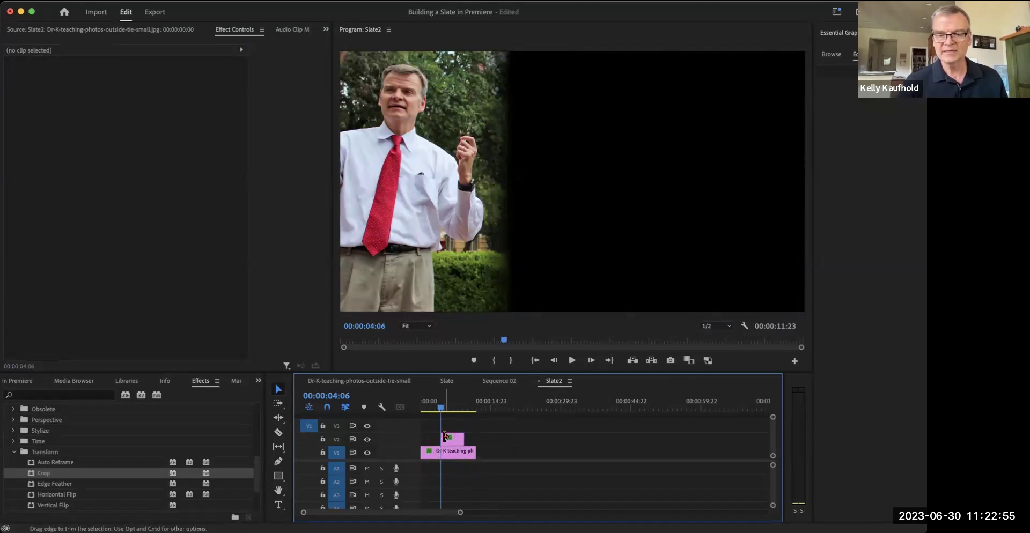
pyautogui.moveTo(443, 437); pyautogui.dragTo(475, 439)
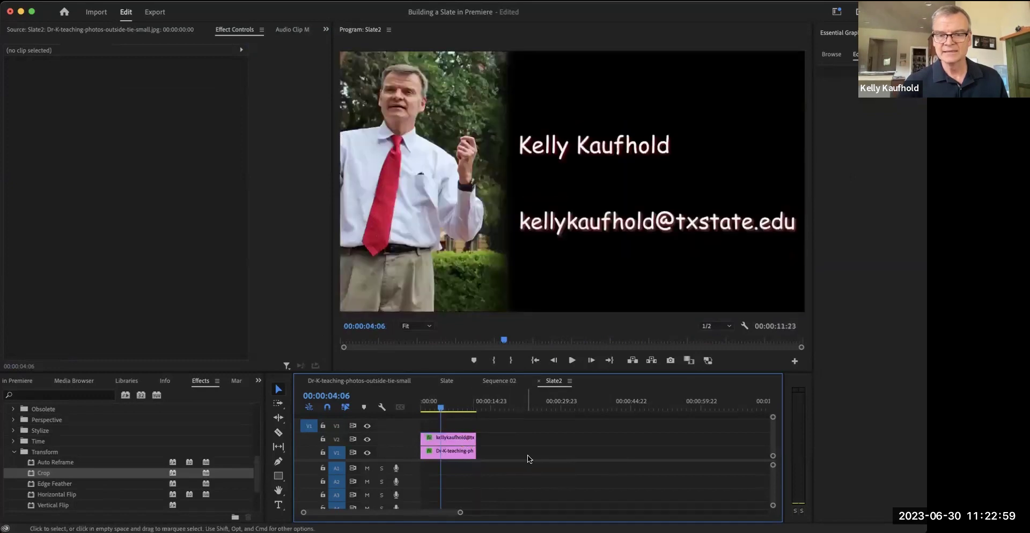
pyautogui.moveTo(461, 407); pyautogui.dragTo(448, 402)
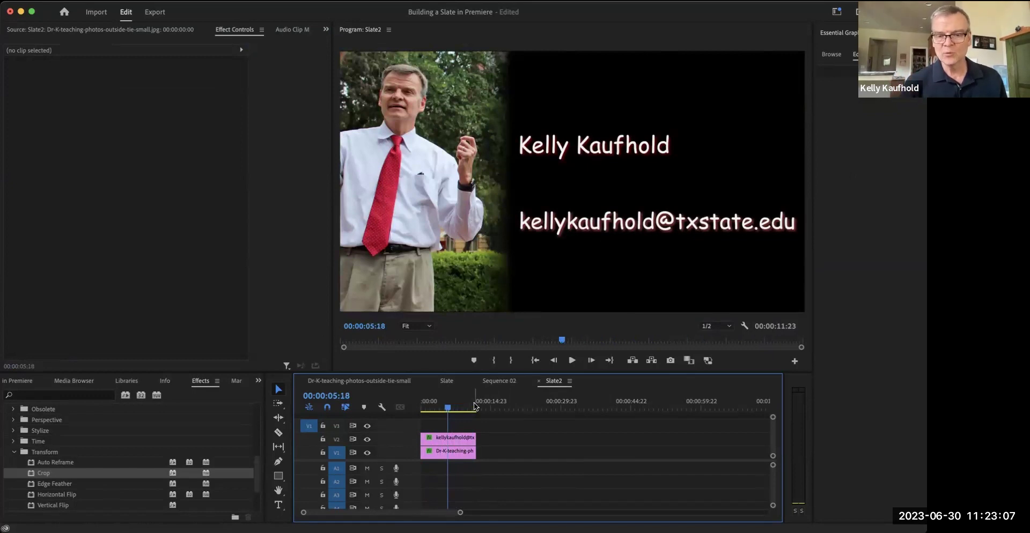
pyautogui.click(473, 406)
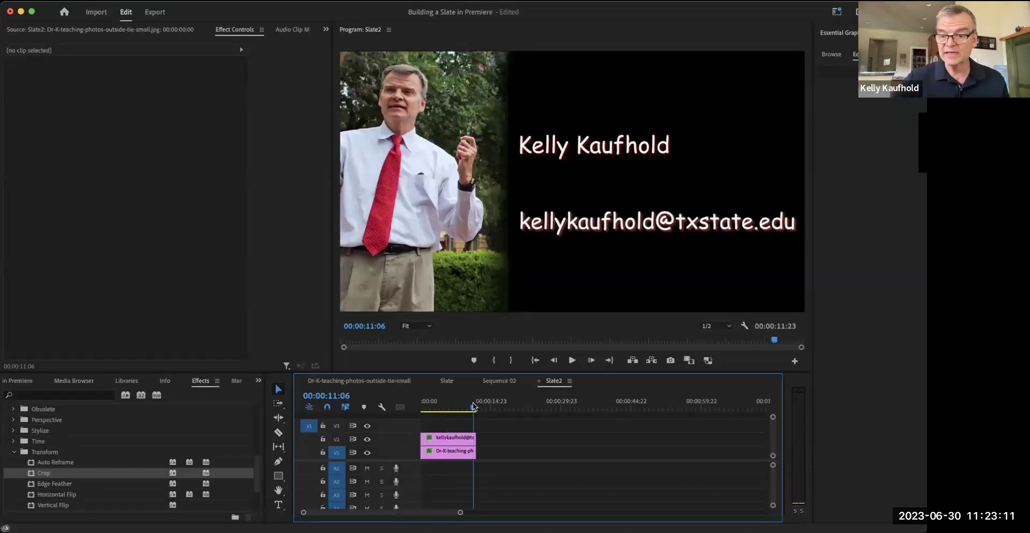
pyautogui.click(469, 403)
pyautogui.moveTo(469, 404); pyautogui.dragTo(471, 403)
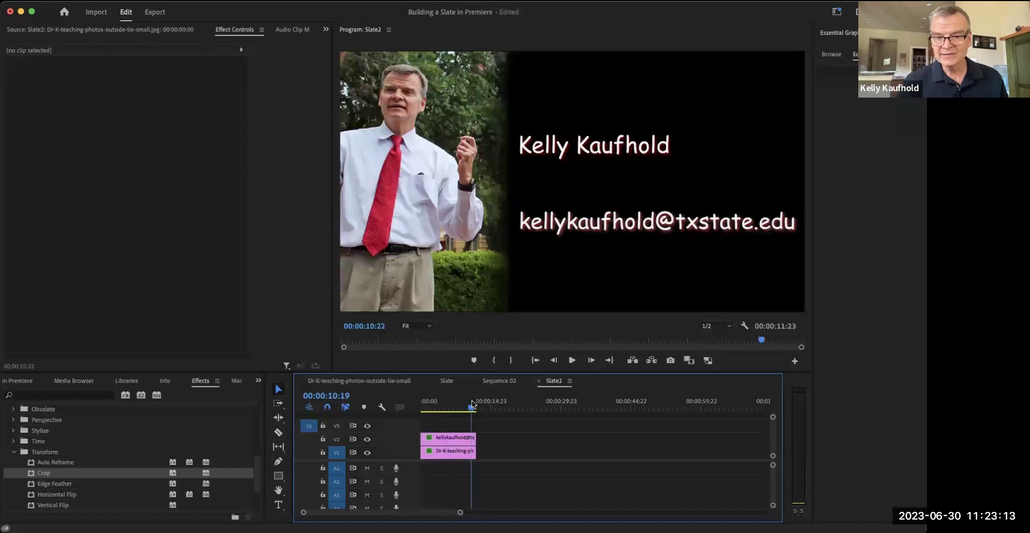
pyautogui.press('=')
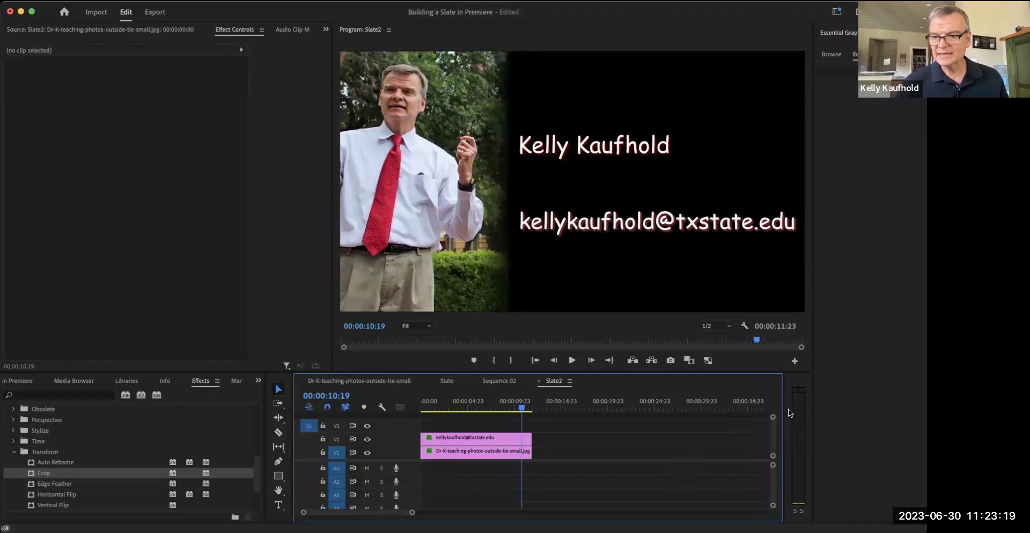
# - Add Pen-tool opacity keyframes near the clips' ends and pull the final opacity down to fade out
pyautogui.moveTo(772, 417); pyautogui.dragTo(772, 419)
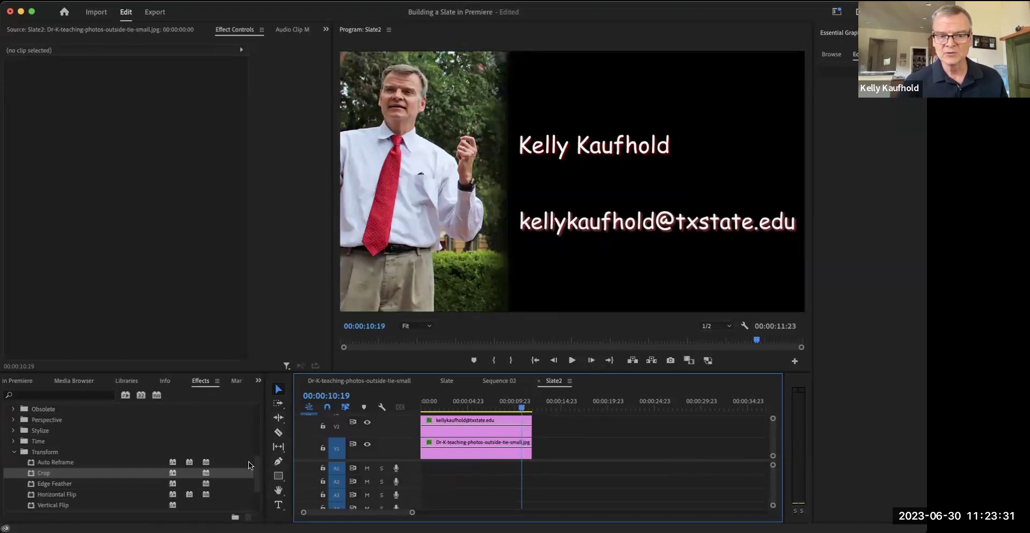
pyautogui.click(279, 462)
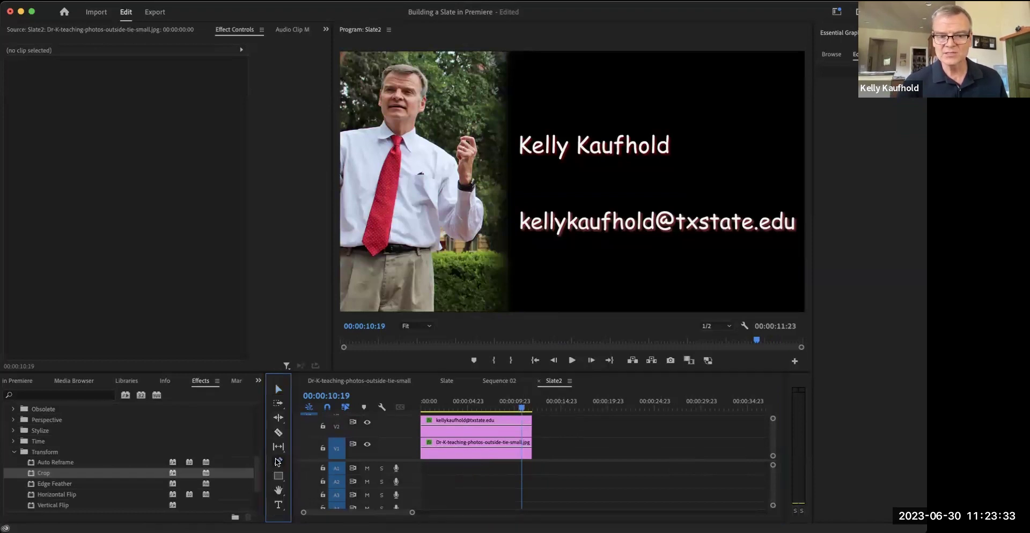
pyautogui.click(524, 429)
pyautogui.moveTo(530, 427); pyautogui.dragTo(531, 451)
pyautogui.click(522, 447)
# - Play the ending to preview the fade to black
pyautogui.click(511, 409)
pyautogui.press('v')
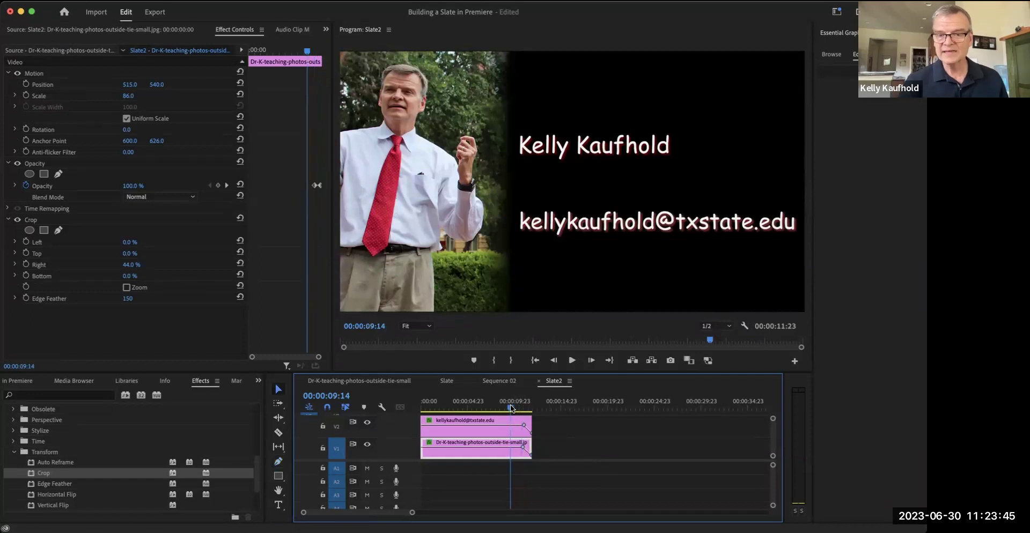
pyautogui.press('space')
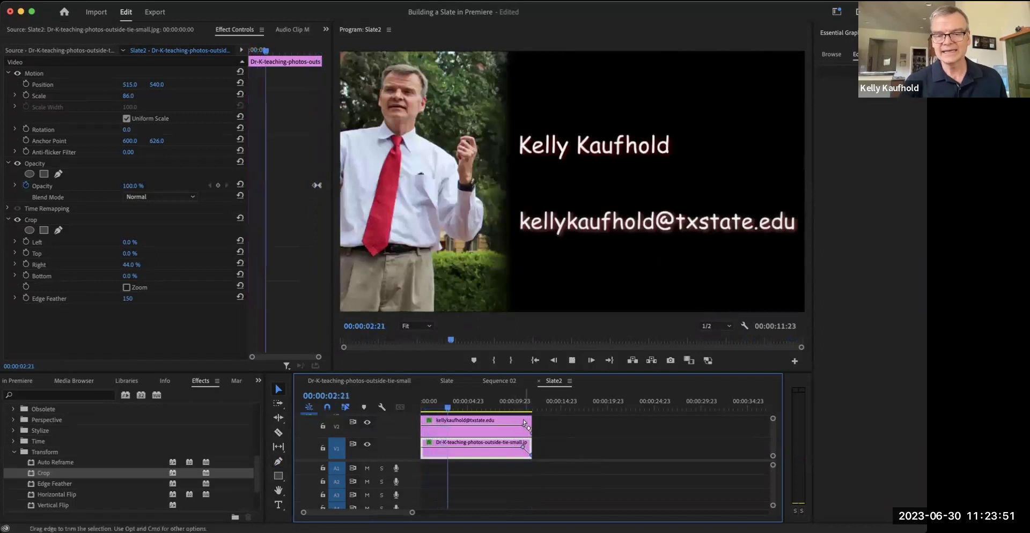
pyautogui.click(521, 403)
pyautogui.press('space')
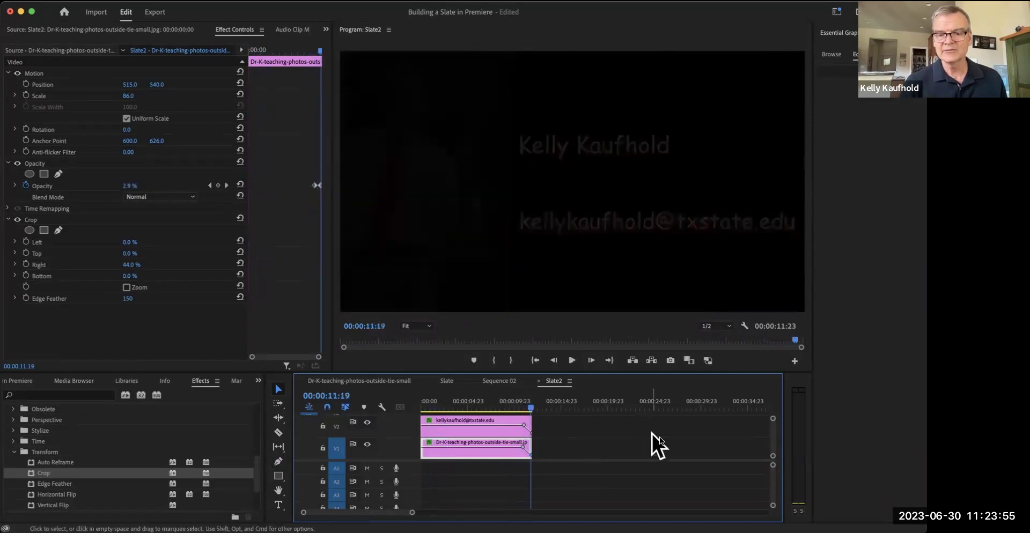